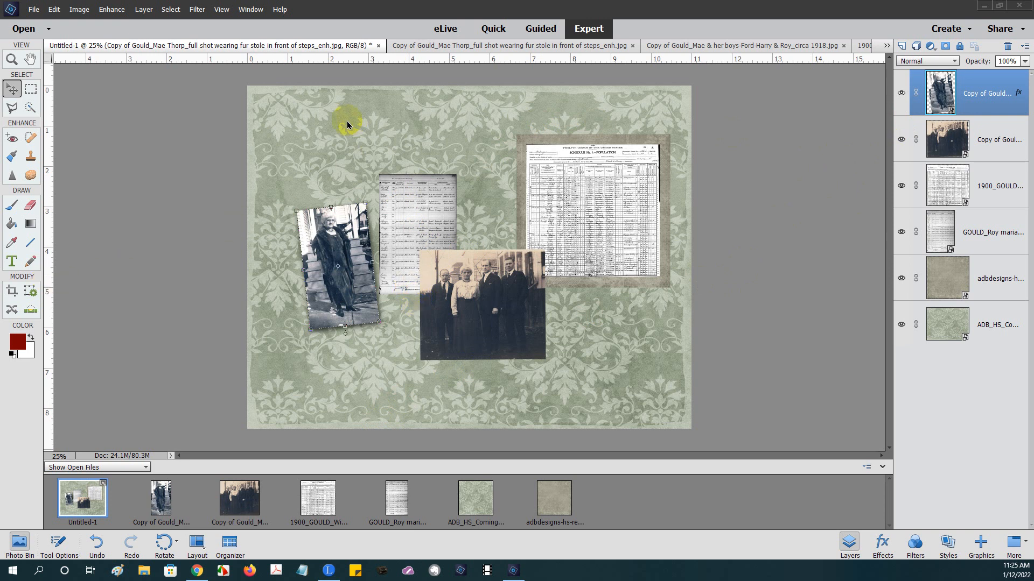
Add a centred text box across the page's upper edge reading "Paternal Great Grandmother -", the ancestor's full name and "1860-1946", and nudge it slightly lower.
{"action": "left_click", "coordinate": [12, 263]}
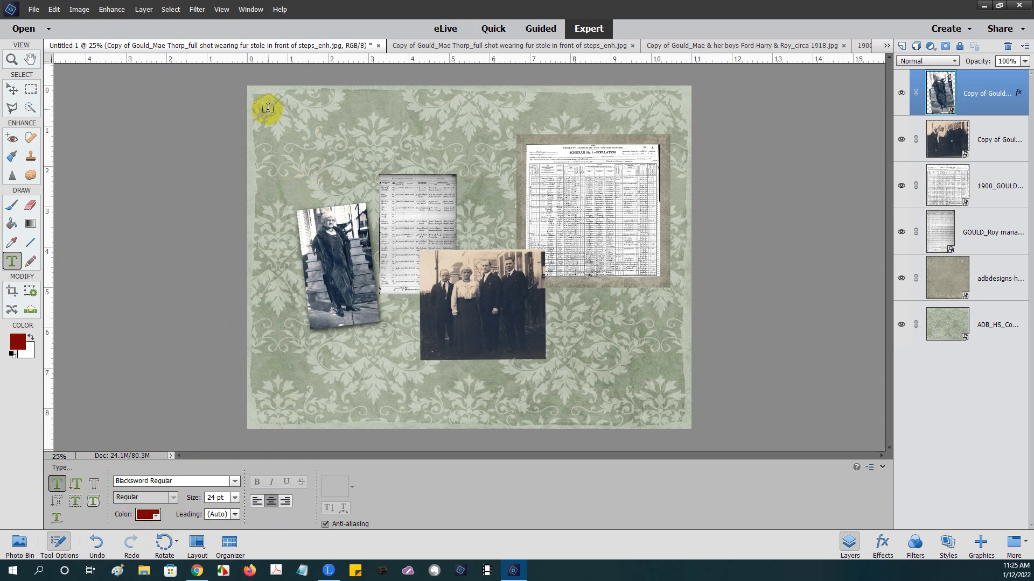
{"action": "left_click_drag", "start_coordinate": [275, 98], "coordinate": [655, 128]}
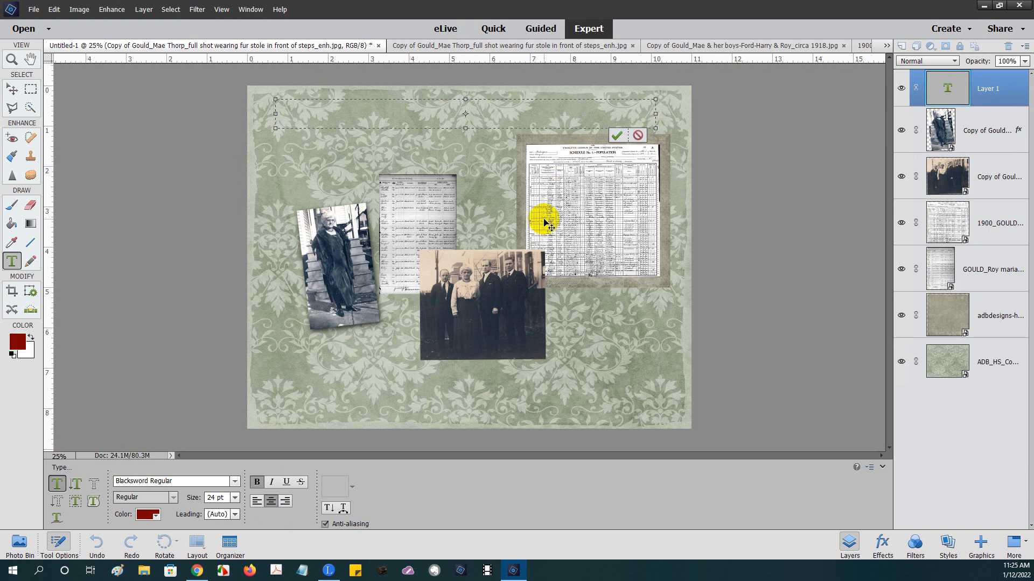
{"action": "type", "text": "Paternal Great Grand"}
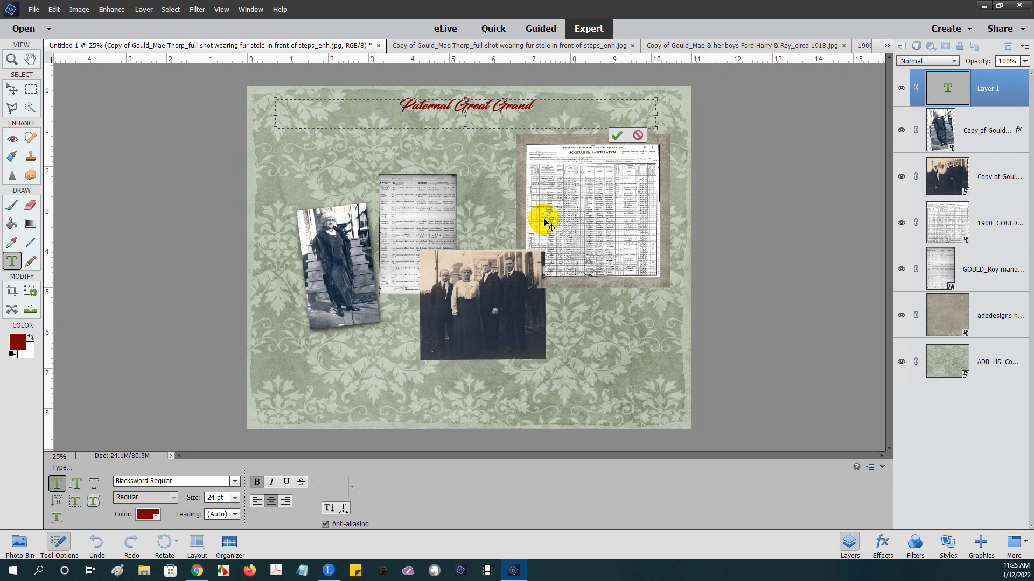
{"action": "type", "text": "mother - Ma"}
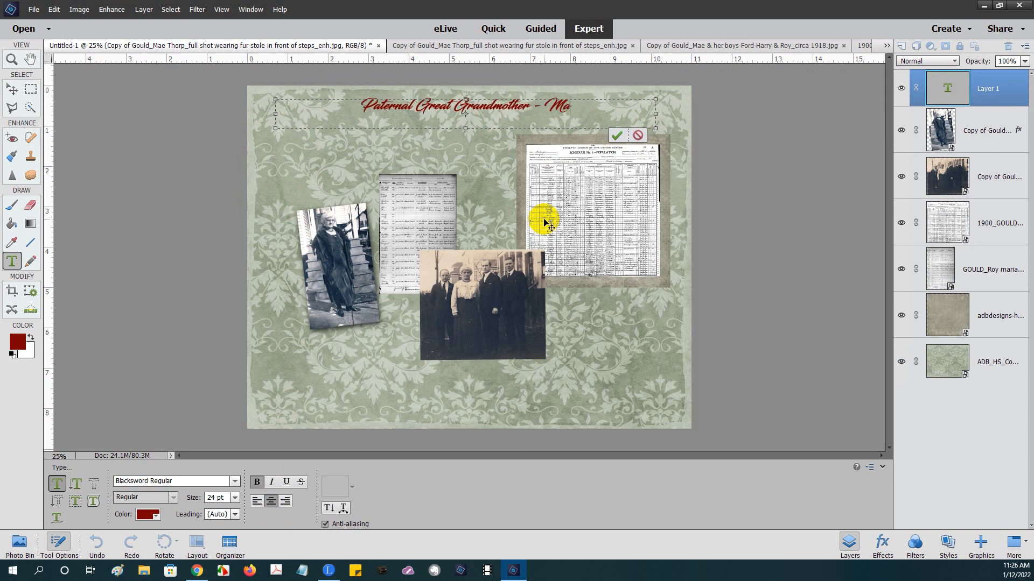
{"action": "type", "text": "e E. Thorp"}
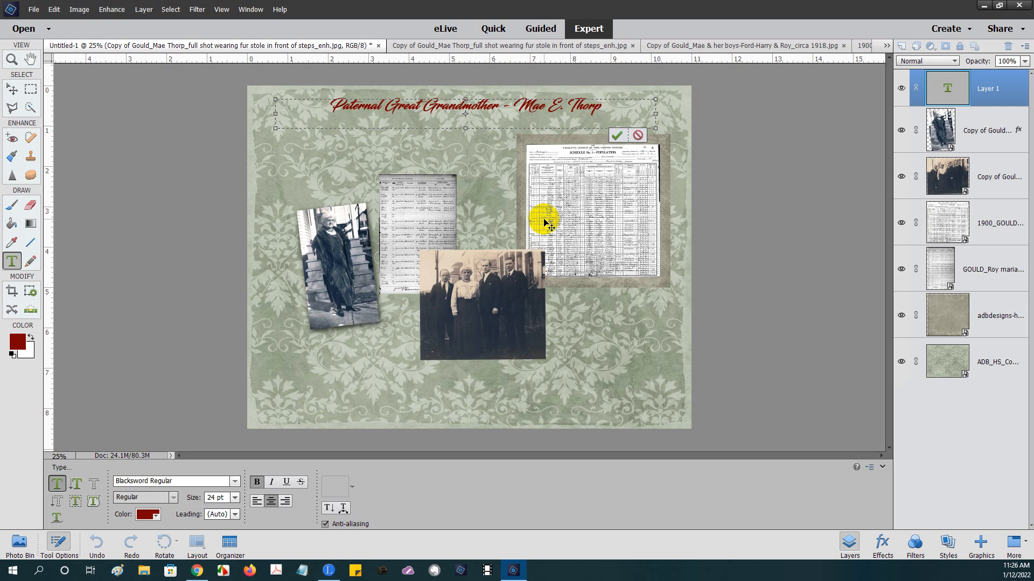
{"action": "type", "text": "1860-1940"}
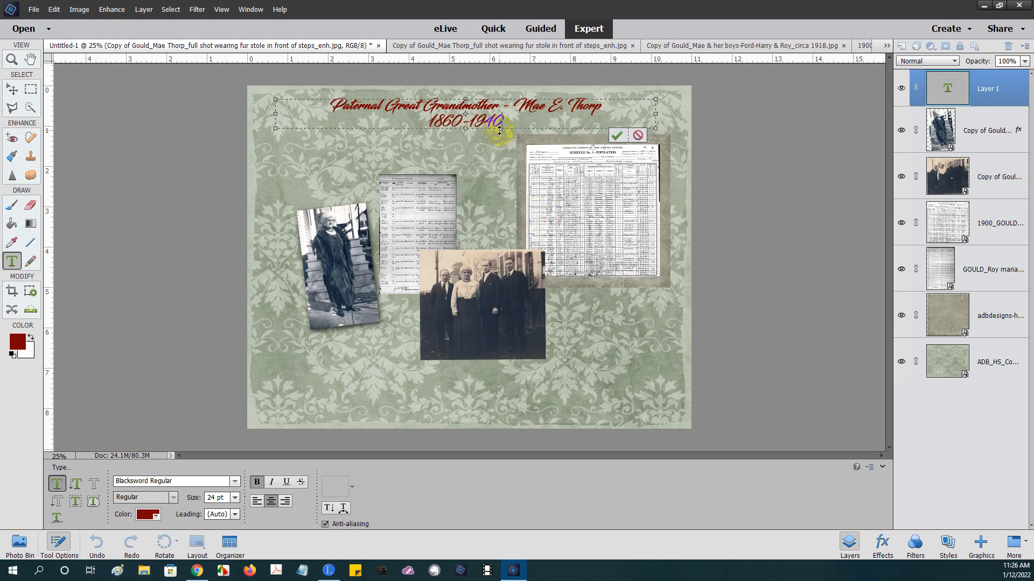
{"action": "key", "text": "BackSpace"}
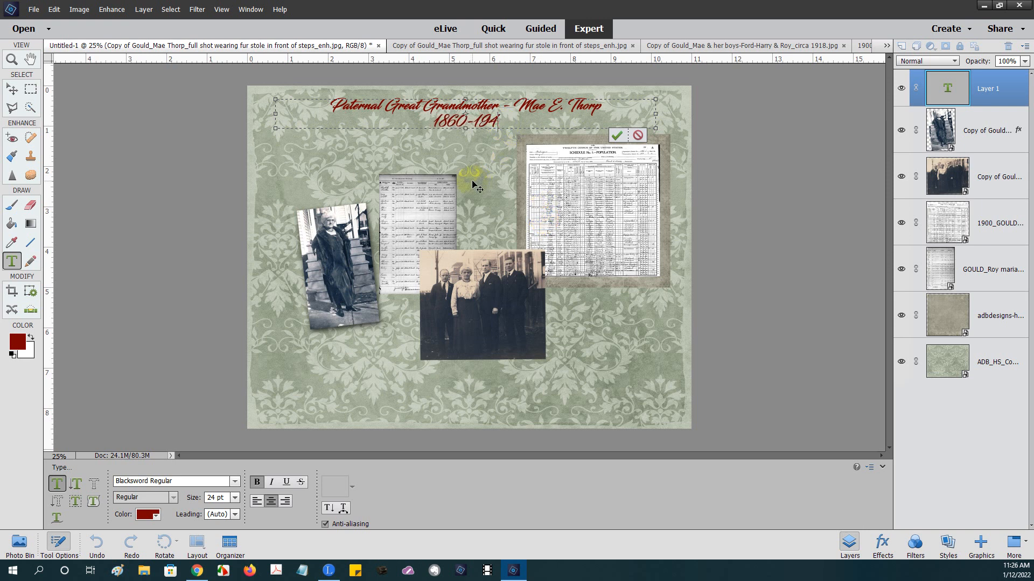
{"action": "type", "text": "6"}
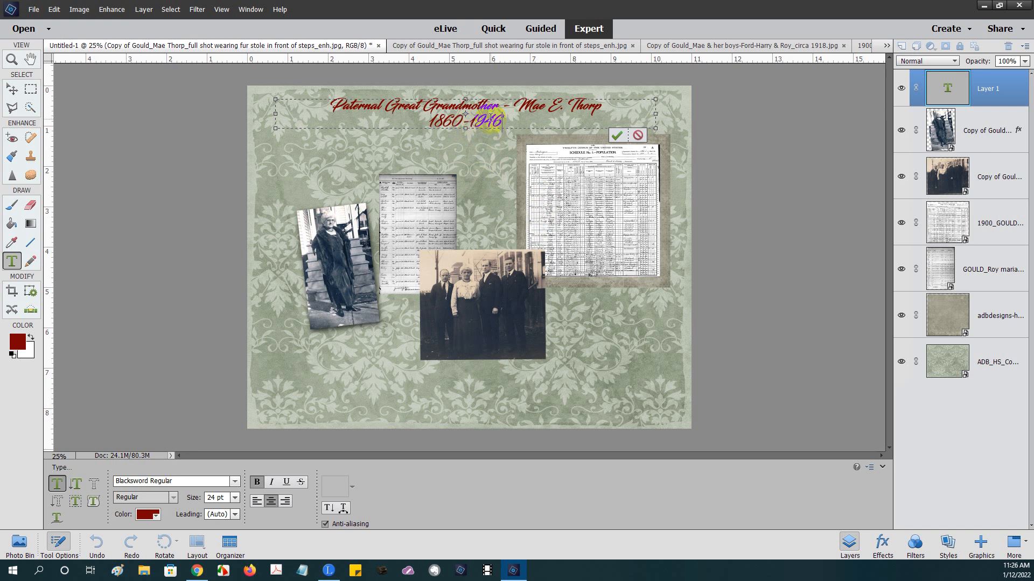
{"action": "left_click", "coordinate": [618, 136]}
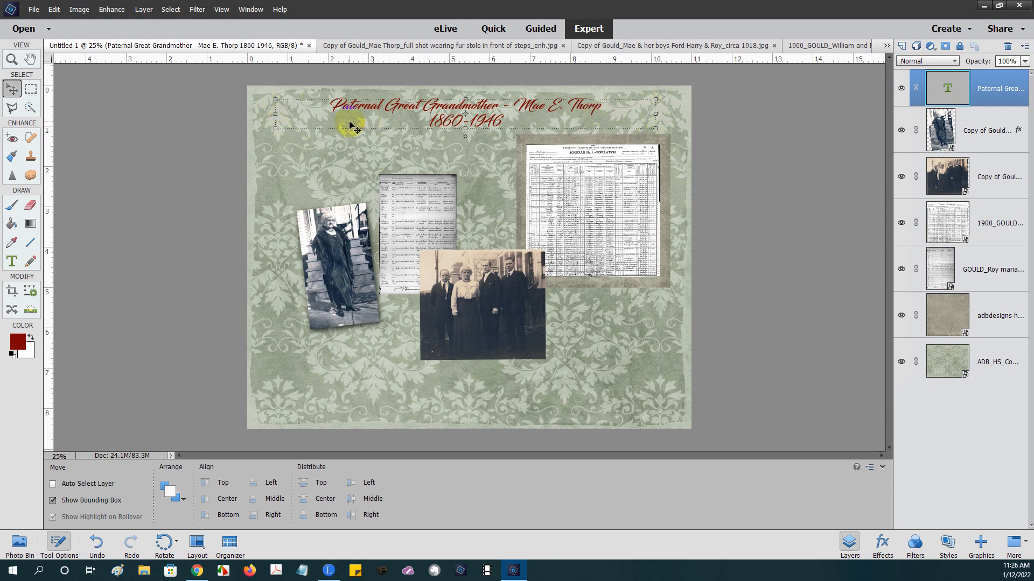
{"action": "mouse_move", "coordinate": [336, 123]}
{"action": "left_mouse_down"}
{"action": "mouse_move", "coordinate": [310, 186]}
{"action": "mouse_move", "coordinate": [279, 211]}
{"action": "mouse_move", "coordinate": [277, 237]}
{"action": "mouse_move", "coordinate": [307, 326]}
{"action": "mouse_move", "coordinate": [366, 345]}
{"action": "mouse_move", "coordinate": [401, 240]}
{"action": "mouse_move", "coordinate": [340, 182]}
{"action": "mouse_move", "coordinate": [267, 285]}
{"action": "mouse_move", "coordinate": [262, 425]}
{"action": "mouse_move", "coordinate": [274, 399]}
{"action": "mouse_move", "coordinate": [348, 401]}
{"action": "mouse_move", "coordinate": [322, 125]}
{"action": "left_mouse_up"}
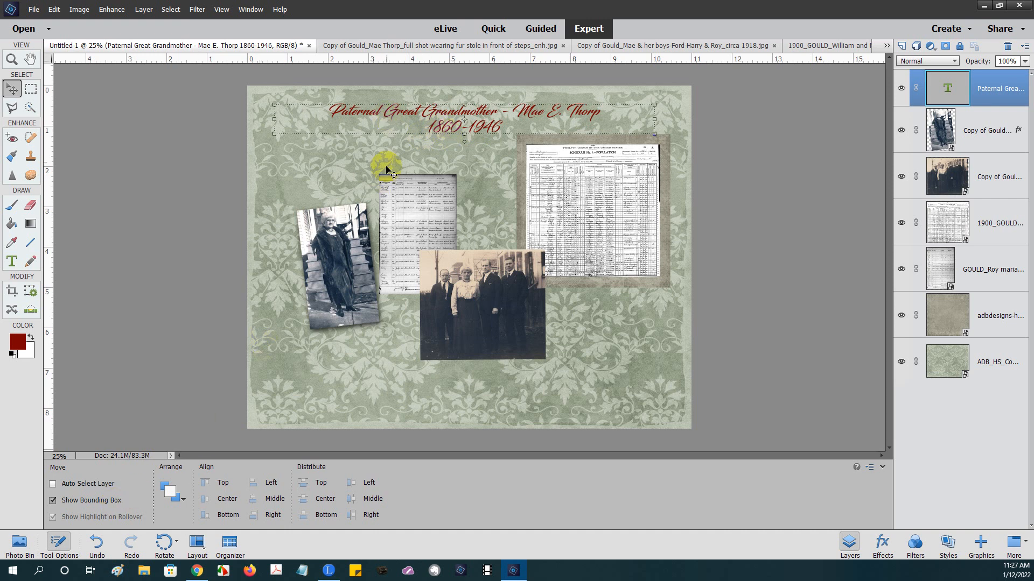
Change the font of the entire title to Bodoni MT Black and commit the text.
{"action": "double_click", "coordinate": [390, 117]}
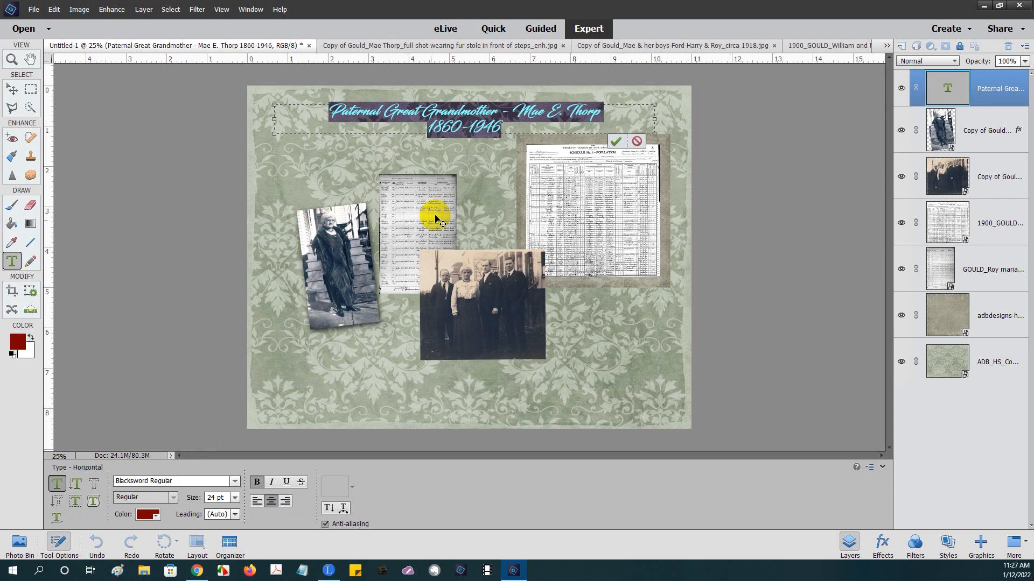
{"action": "left_click", "coordinate": [234, 482]}
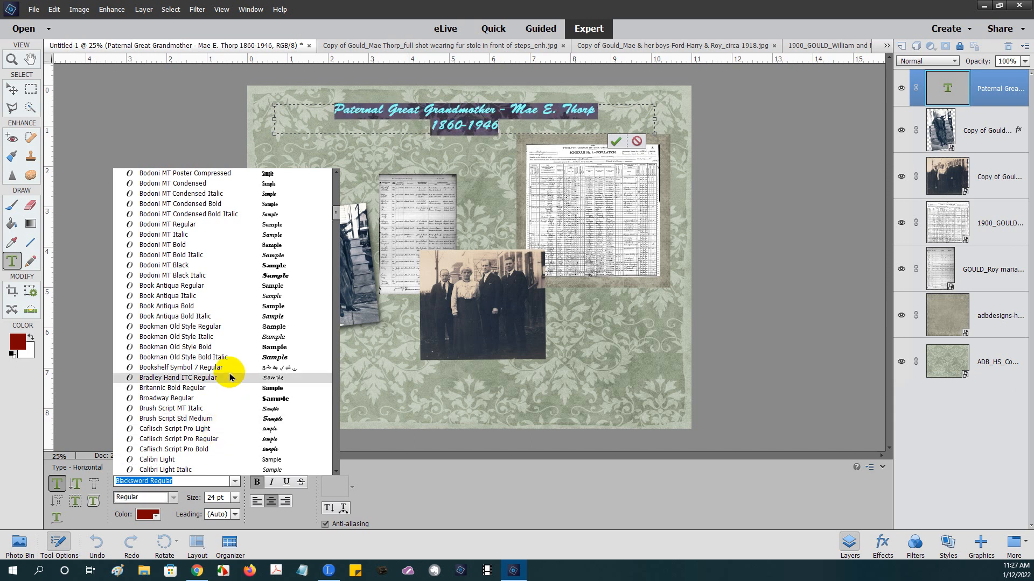
{"action": "key", "text": "Up"}
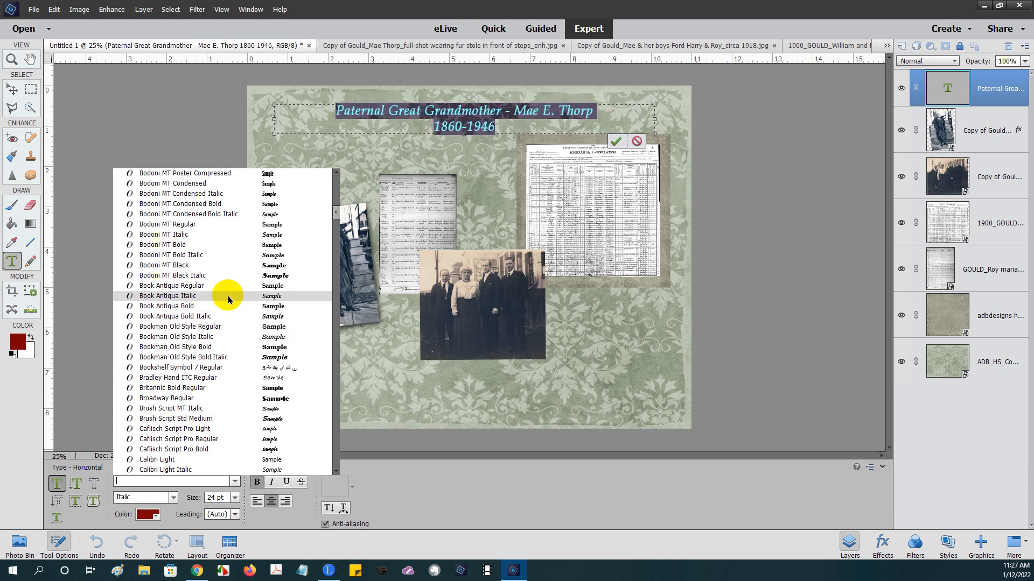
{"action": "left_click", "coordinate": [227, 265]}
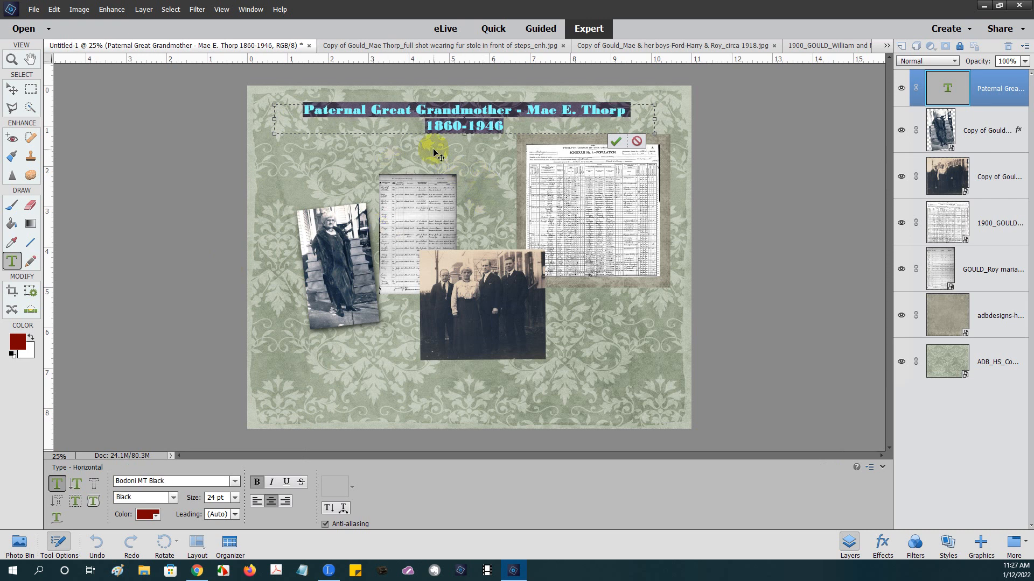
{"action": "key", "text": "ctrl+Return"}
{"action": "key", "text": "v"}
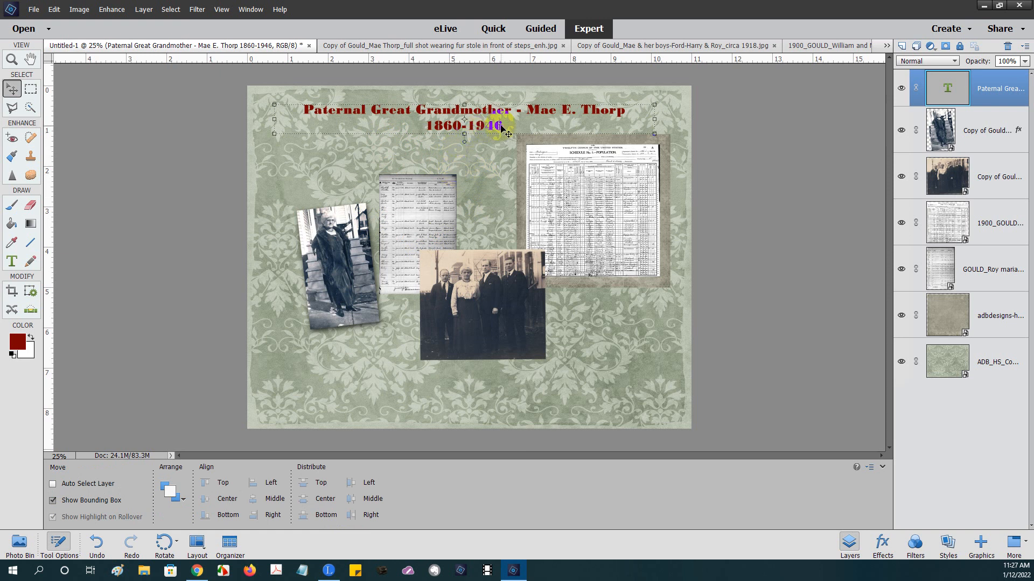
Select the title text, look through the Photo Filter Colors swatches, and try a light pink from the Web Safe Colors.
{"action": "double_click", "coordinate": [466, 127]}
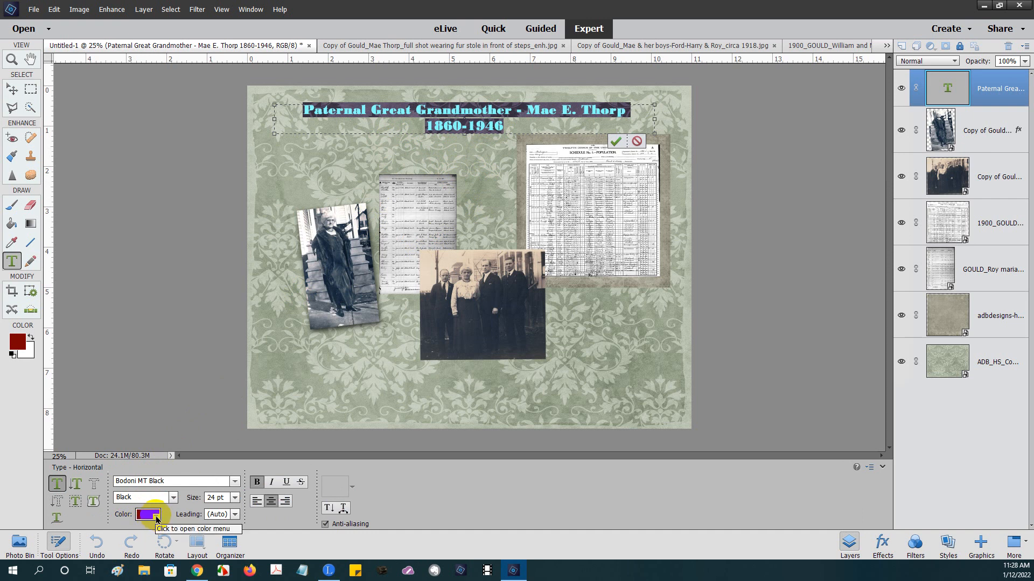
{"action": "left_click", "coordinate": [157, 518]}
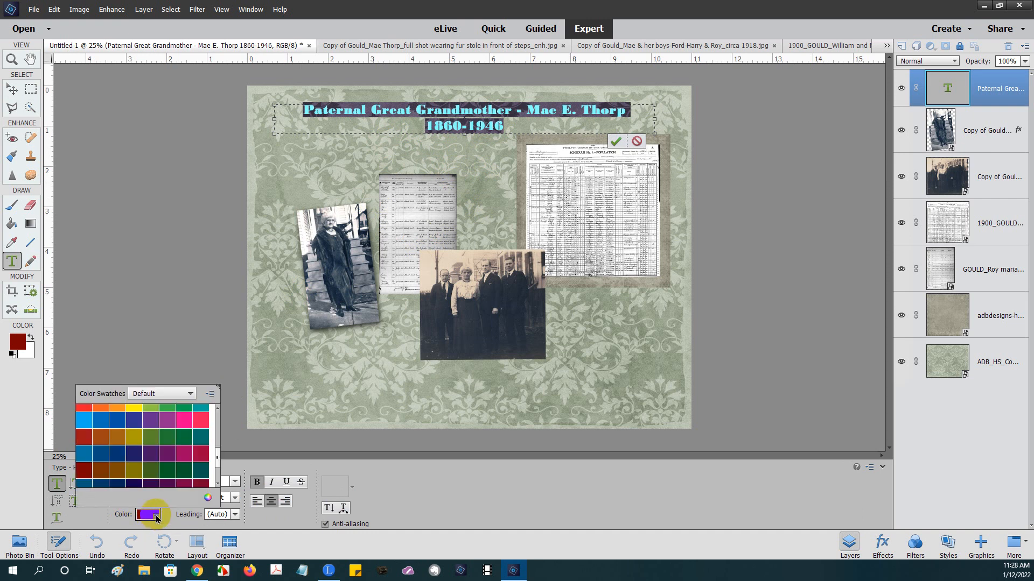
{"action": "left_click", "coordinate": [192, 396]}
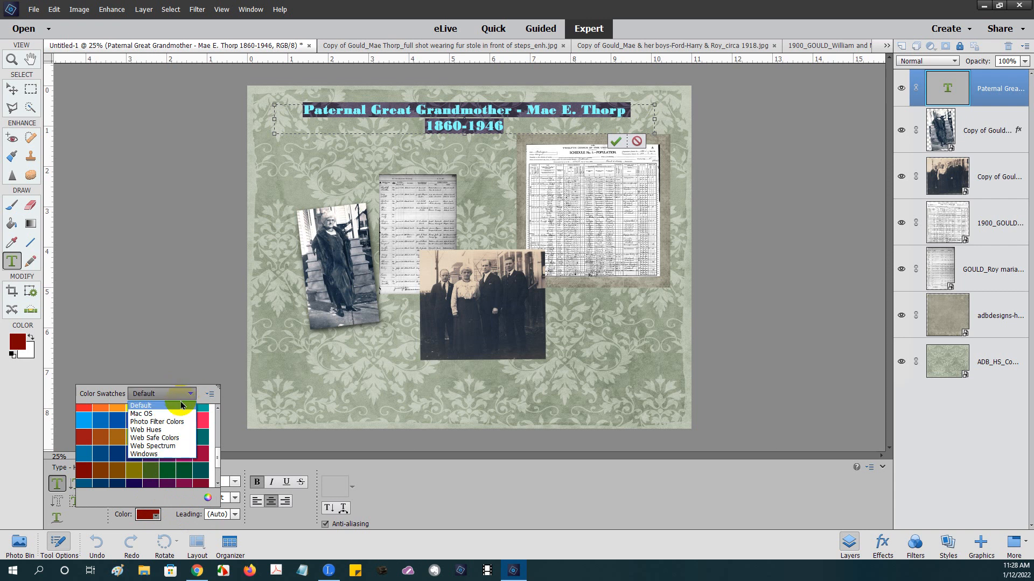
{"action": "left_click", "coordinate": [160, 424]}
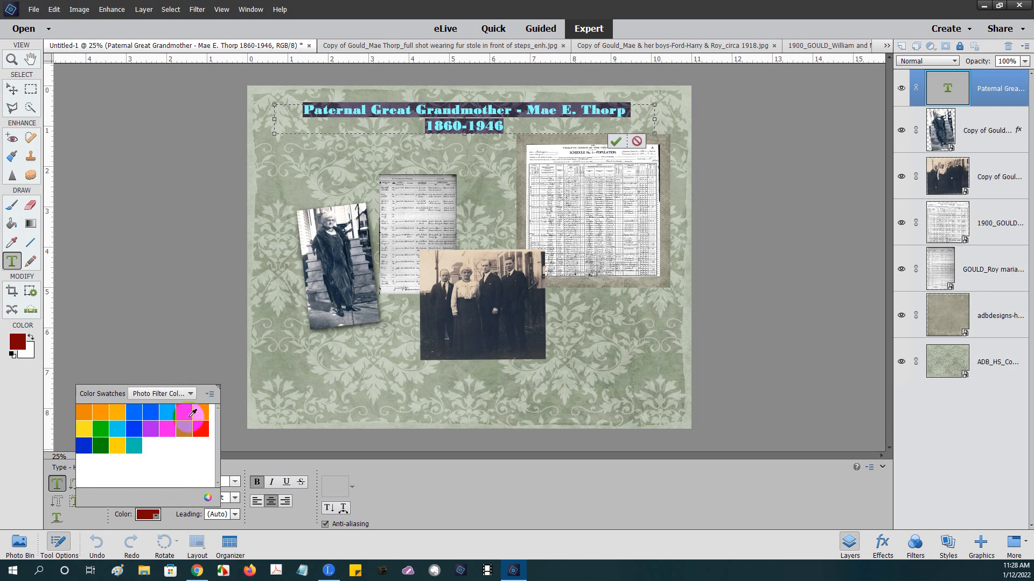
{"action": "left_click", "coordinate": [190, 396]}
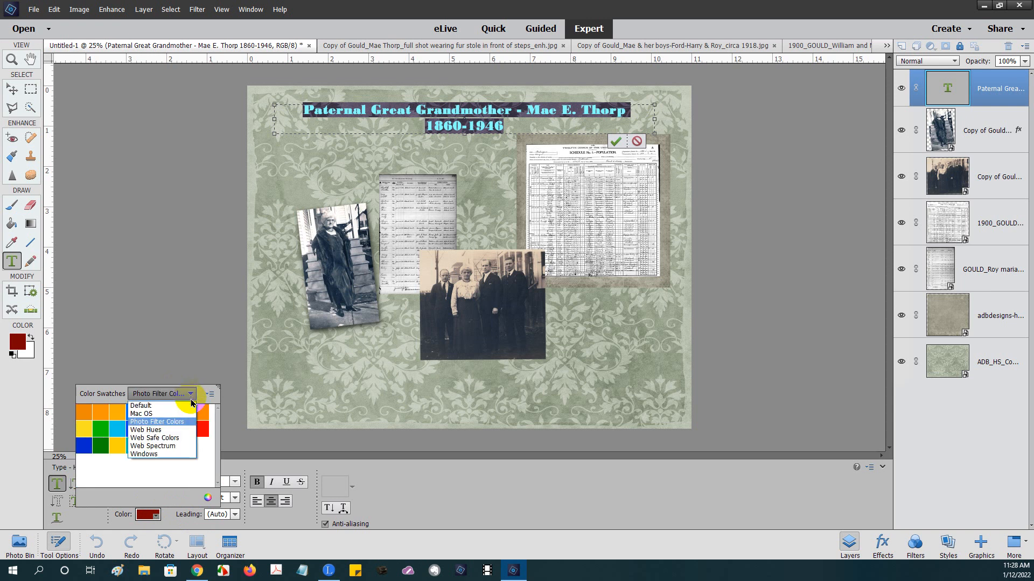
{"action": "left_click", "coordinate": [155, 438]}
{"action": "left_click", "coordinate": [175, 433]}
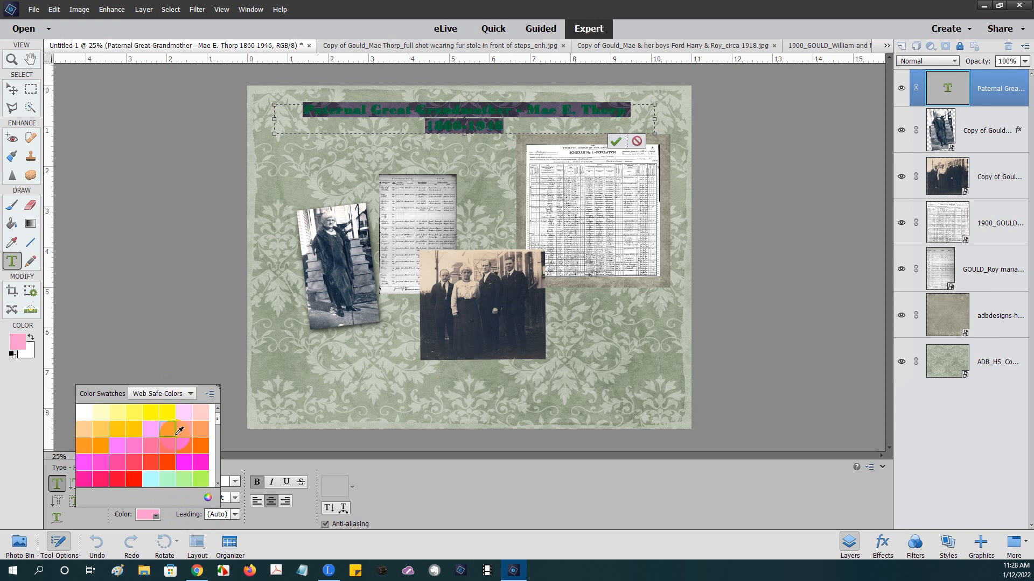
Recolour the selected title text black from the Default swatches and commit the change.
{"action": "left_click", "coordinate": [172, 393]}
{"action": "left_click", "coordinate": [165, 407]}
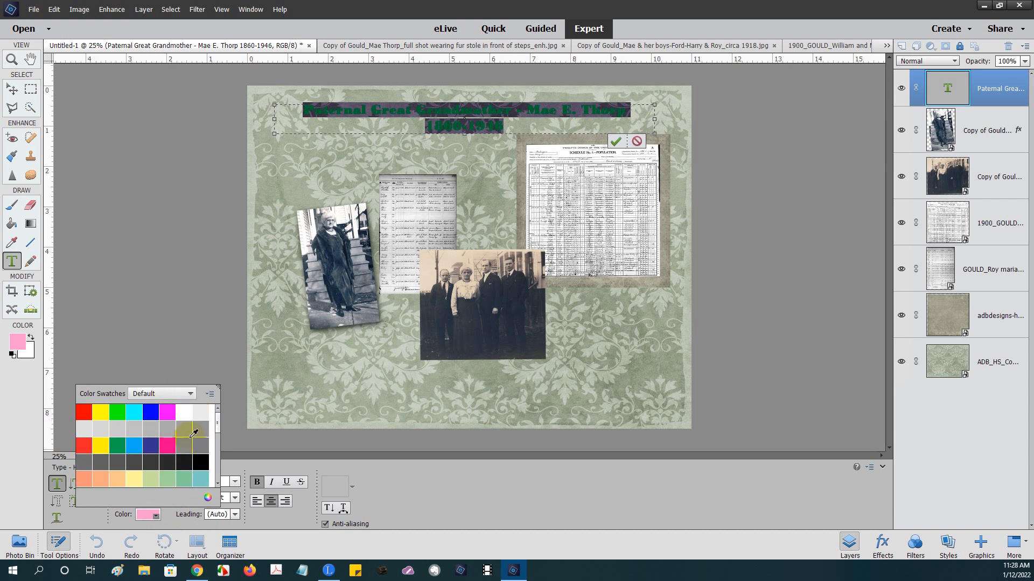
{"action": "scroll", "coordinate": [183, 441], "scroll_direction": "down", "scroll_amount": 3}
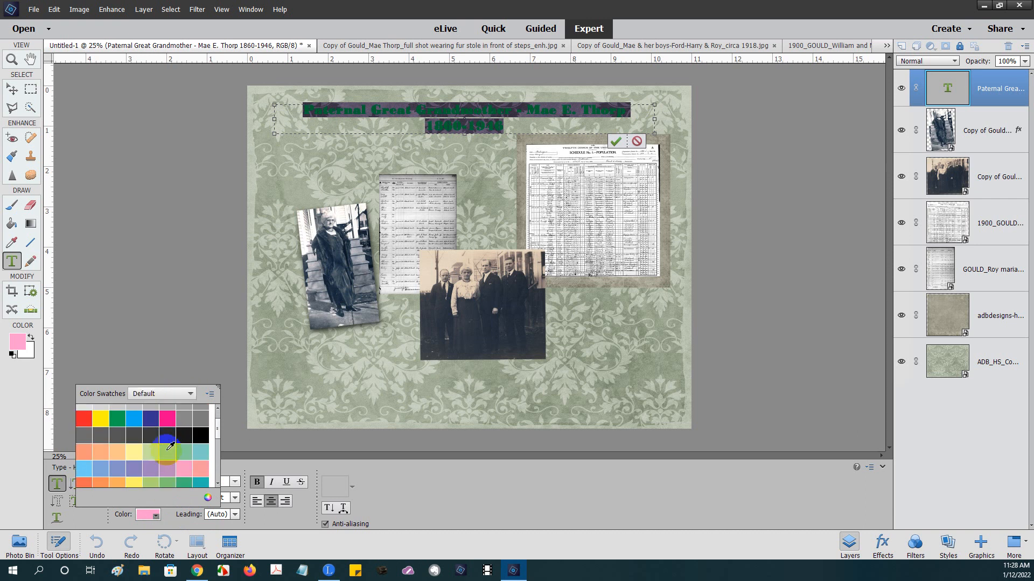
{"action": "scroll", "coordinate": [166, 442], "scroll_direction": "down", "scroll_amount": 2}
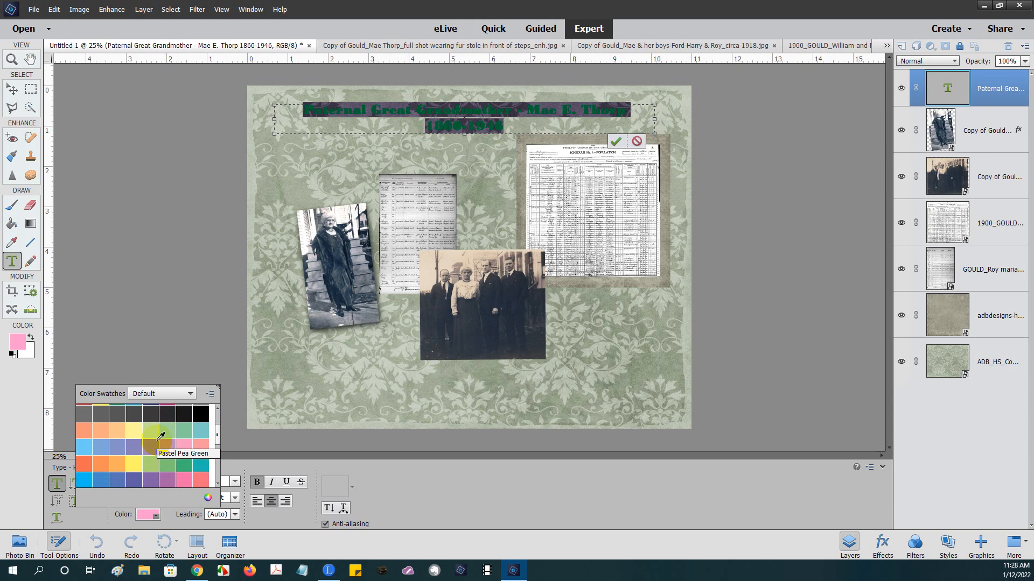
{"action": "scroll", "coordinate": [161, 436], "scroll_direction": "down", "scroll_amount": 2}
{"action": "scroll", "coordinate": [161, 436], "scroll_direction": "up", "scroll_amount": 4}
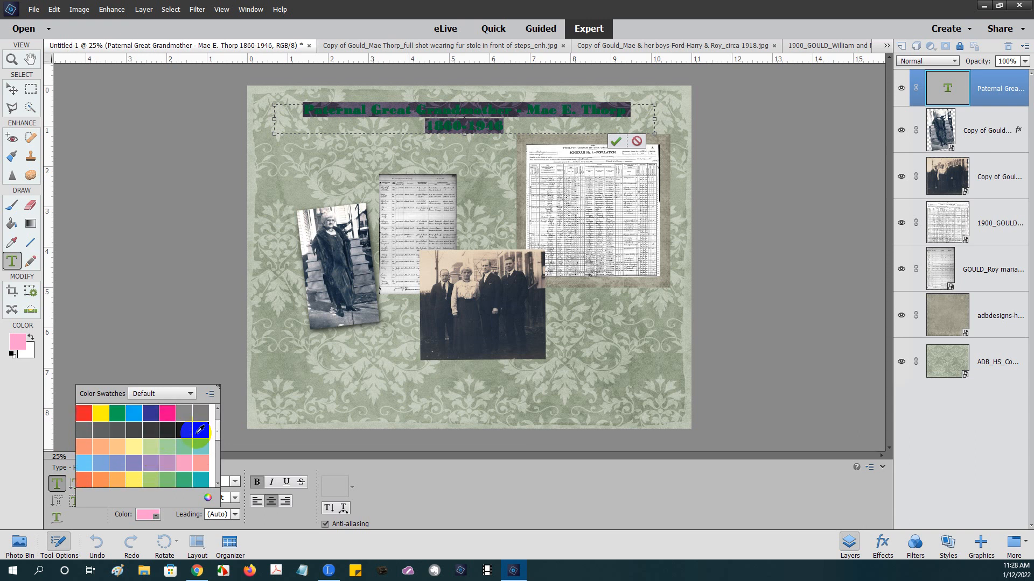
{"action": "left_click", "coordinate": [198, 431]}
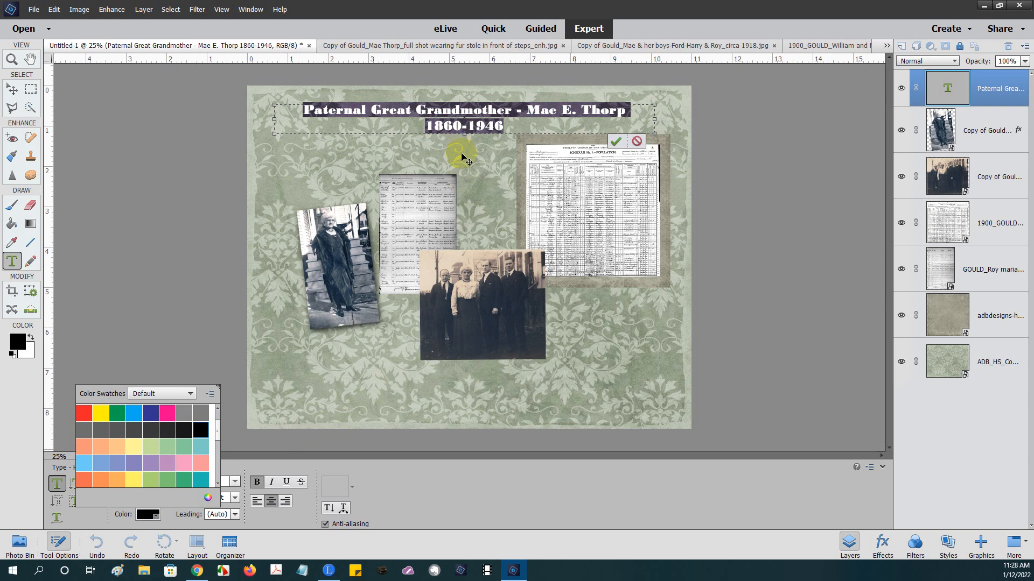
{"action": "left_click", "coordinate": [617, 143]}
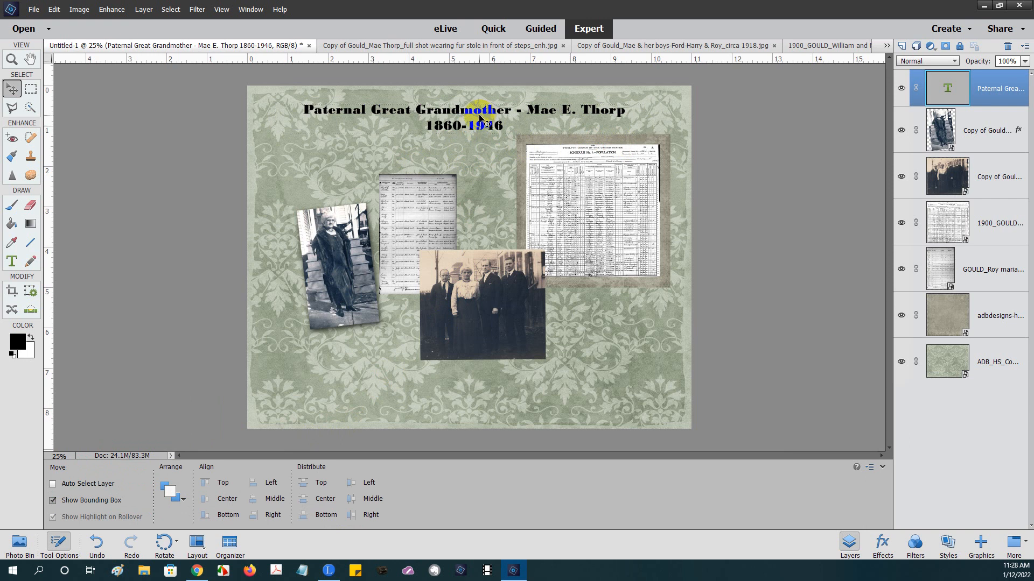
Reopen the title for editing and try selecting its year line and its name line separately.
{"action": "triple_click", "coordinate": [482, 119]}
{"action": "left_click", "coordinate": [496, 113]}
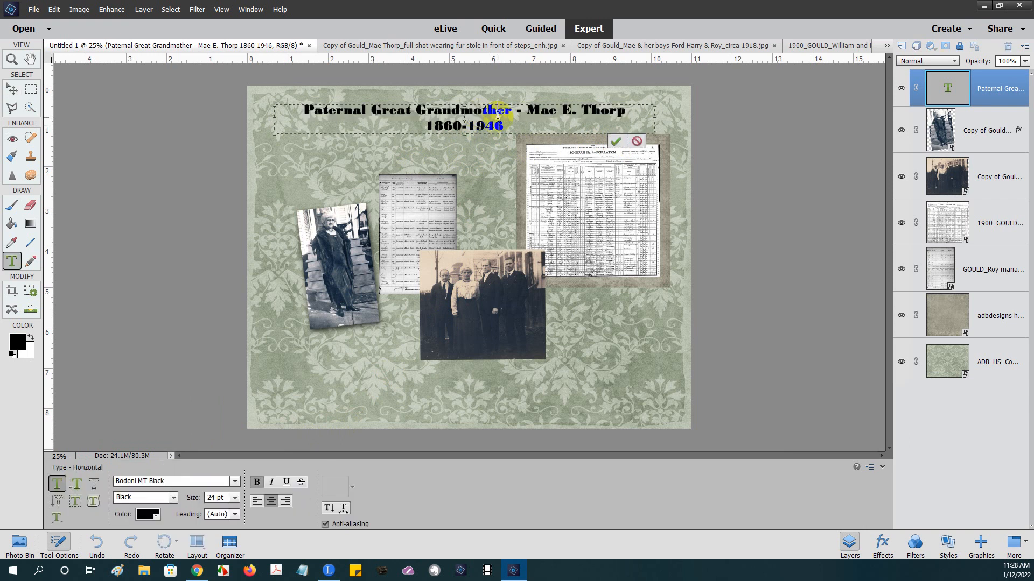
{"action": "double_click", "coordinate": [463, 120]}
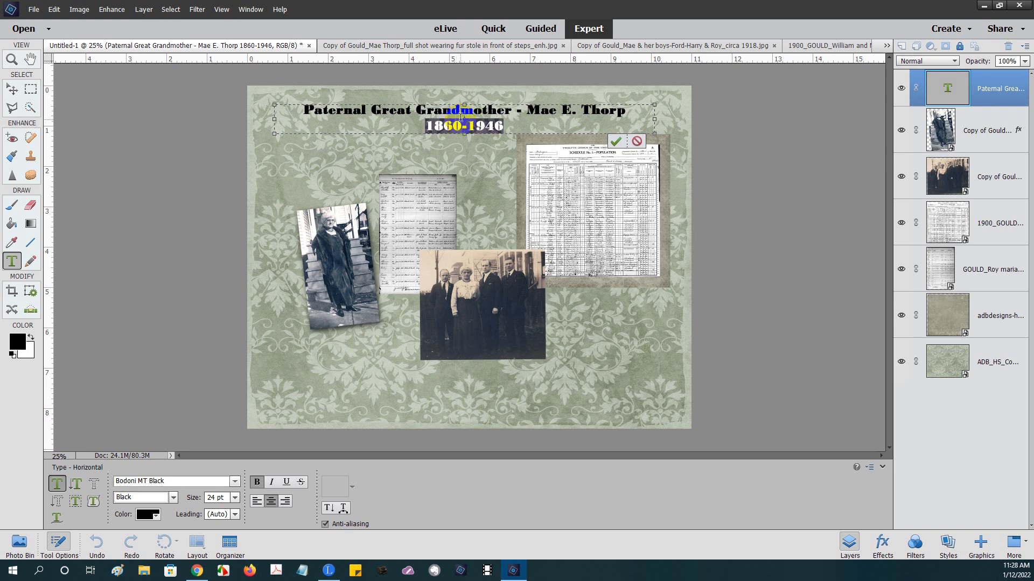
{"action": "left_click", "coordinate": [462, 120]}
{"action": "triple_click", "coordinate": [453, 114]}
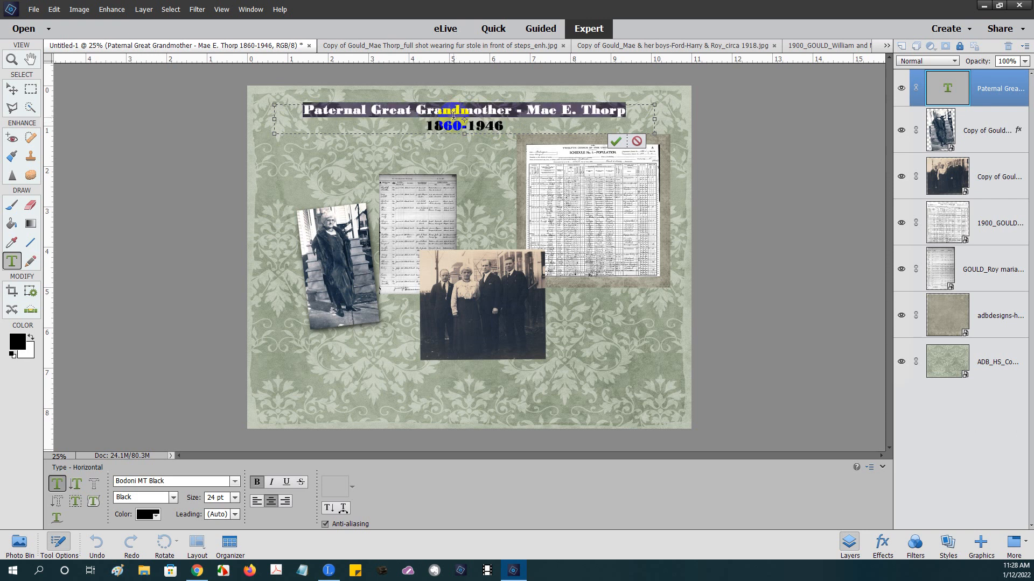
{"action": "triple_click", "coordinate": [453, 115]}
{"action": "left_click", "coordinate": [498, 127]}
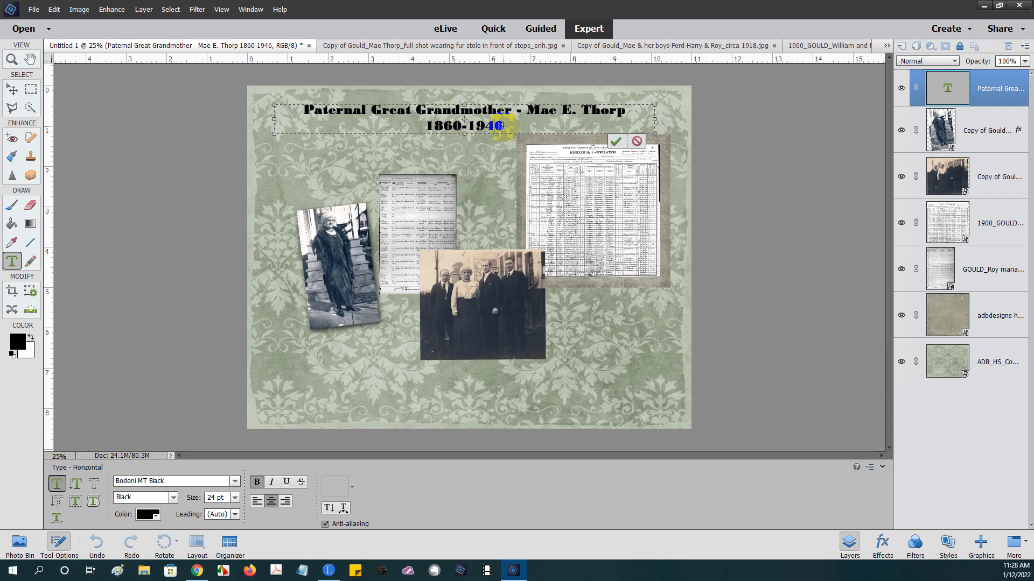
{"action": "double_click", "coordinate": [565, 119]}
Select both lines of the title, try a 36 pt font size, and set it to 30 pt.
{"action": "left_click_drag", "start_coordinate": [487, 125], "coordinate": [292, 112]}
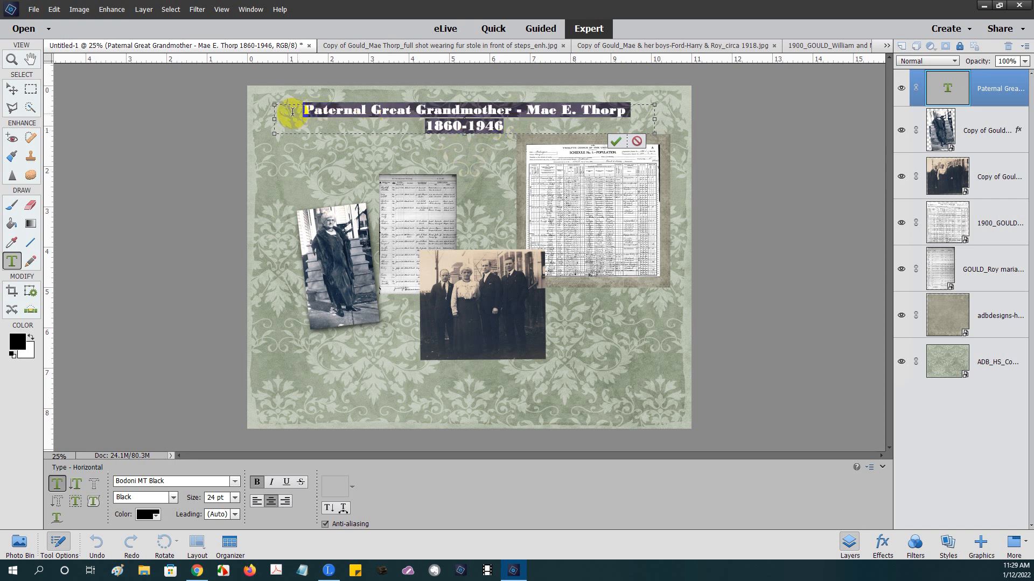
{"action": "left_click", "coordinate": [235, 500]}
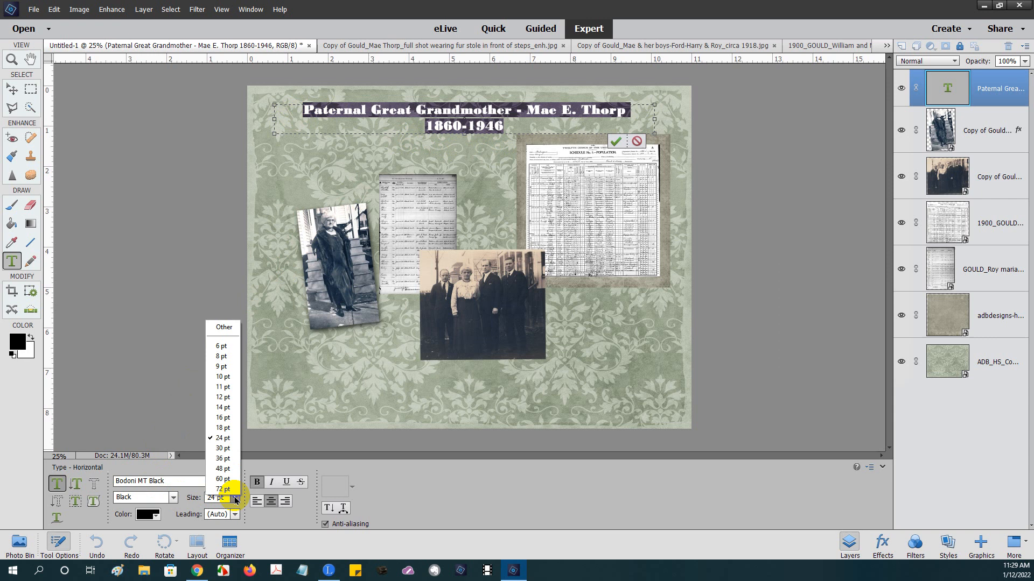
{"action": "left_click", "coordinate": [226, 458]}
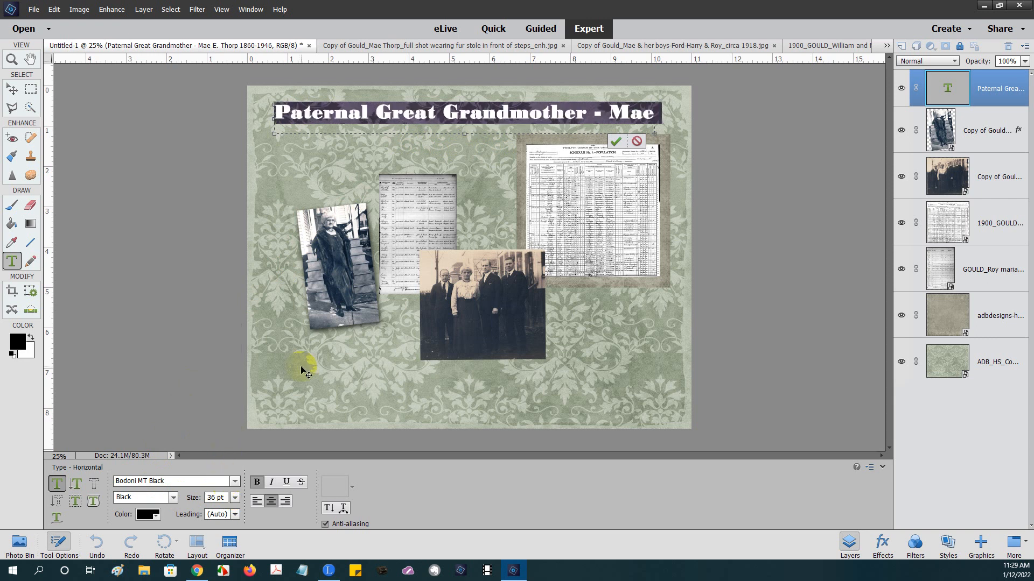
{"action": "left_click", "coordinate": [235, 499]}
{"action": "left_click", "coordinate": [228, 448]}
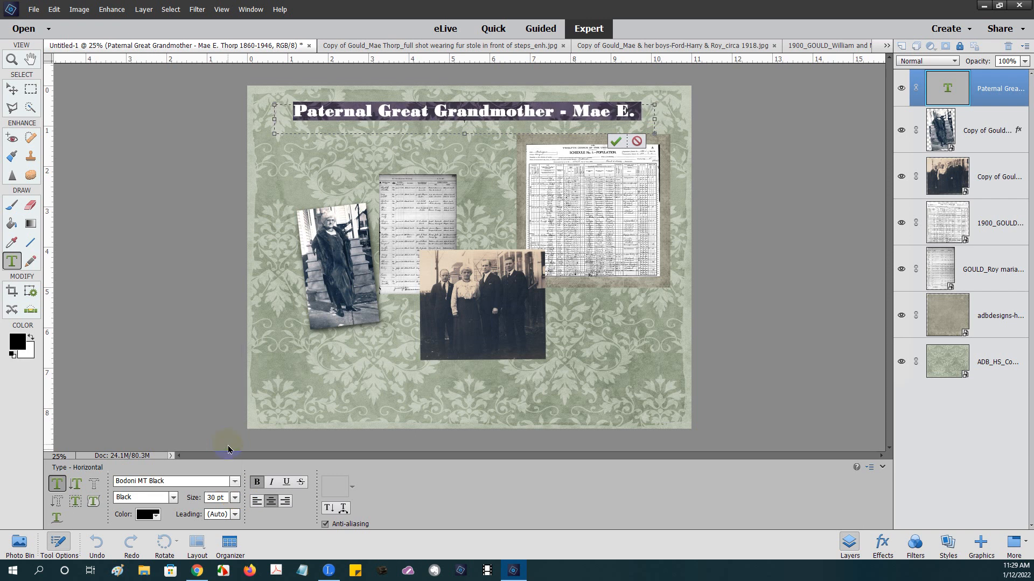
Try a 24 pt font size on the selected title text.
{"action": "left_click", "coordinate": [235, 498]}
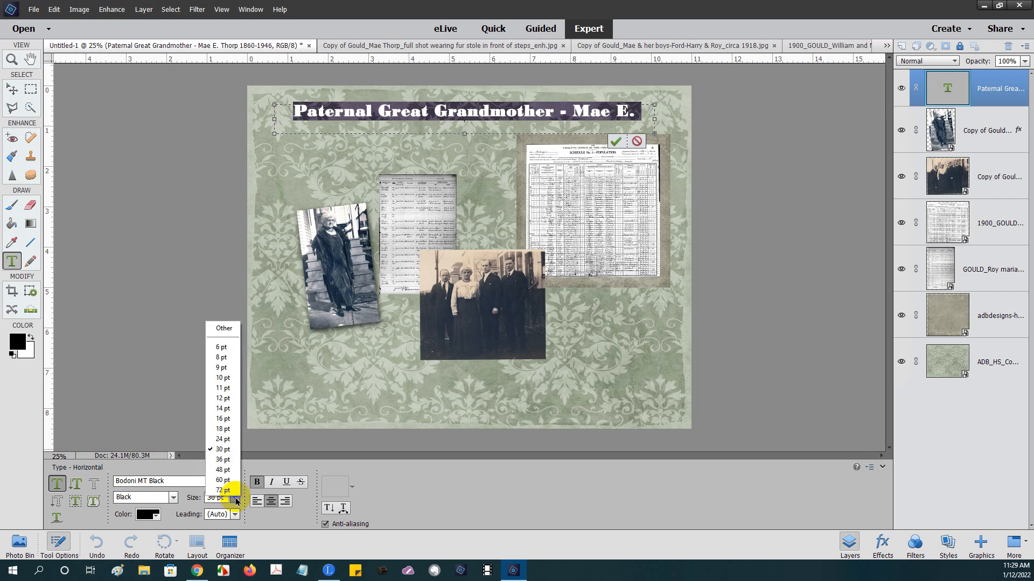
{"action": "left_click", "coordinate": [221, 440]}
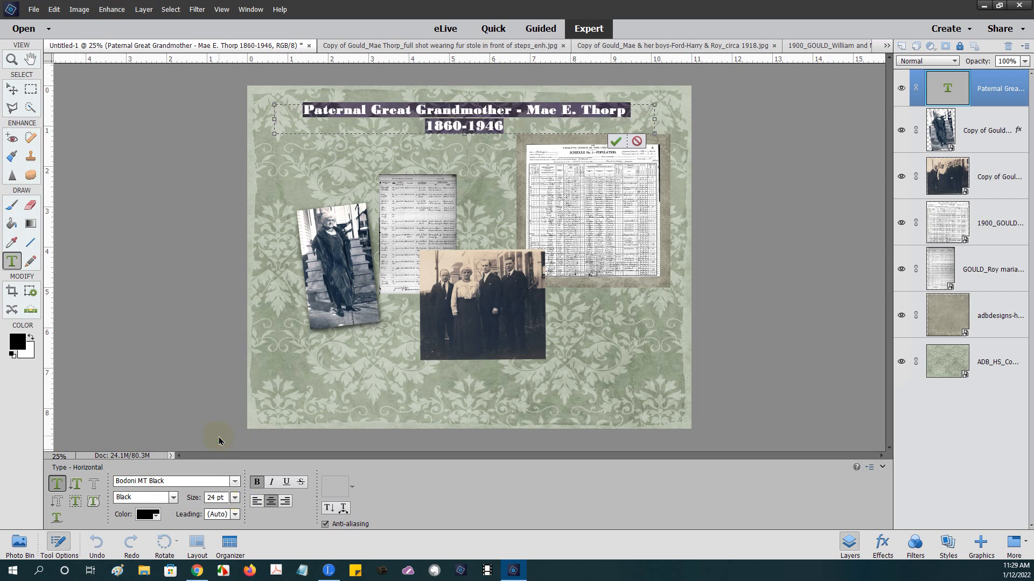
{"action": "left_click", "coordinate": [215, 497]}
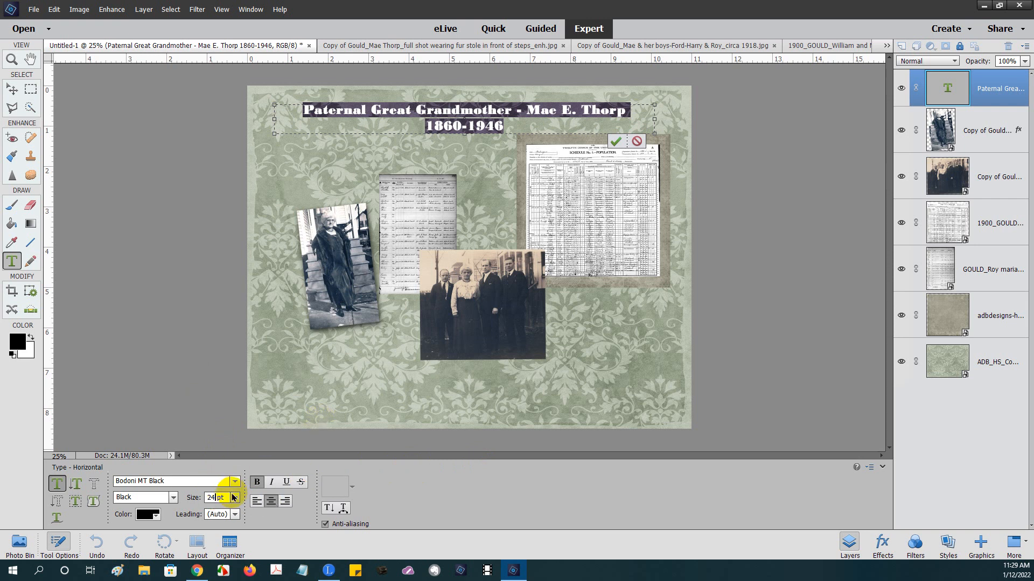
{"action": "left_click", "coordinate": [234, 497]}
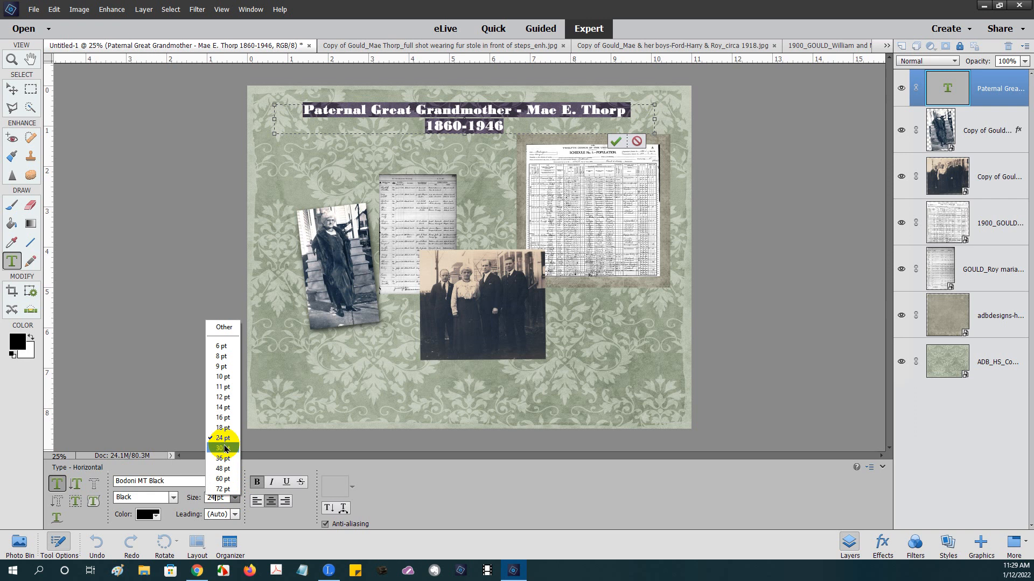
{"action": "left_click", "coordinate": [263, 473]}
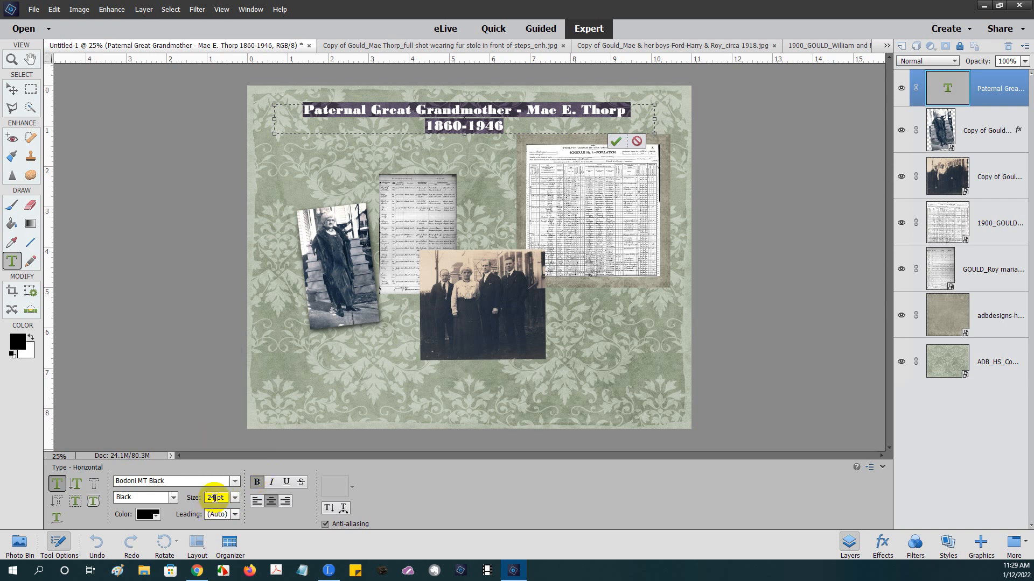
Try title font sizes of 26 and 28 pt, settle on 27 pt and commit the text.
{"action": "key", "text": "BackSpace"}
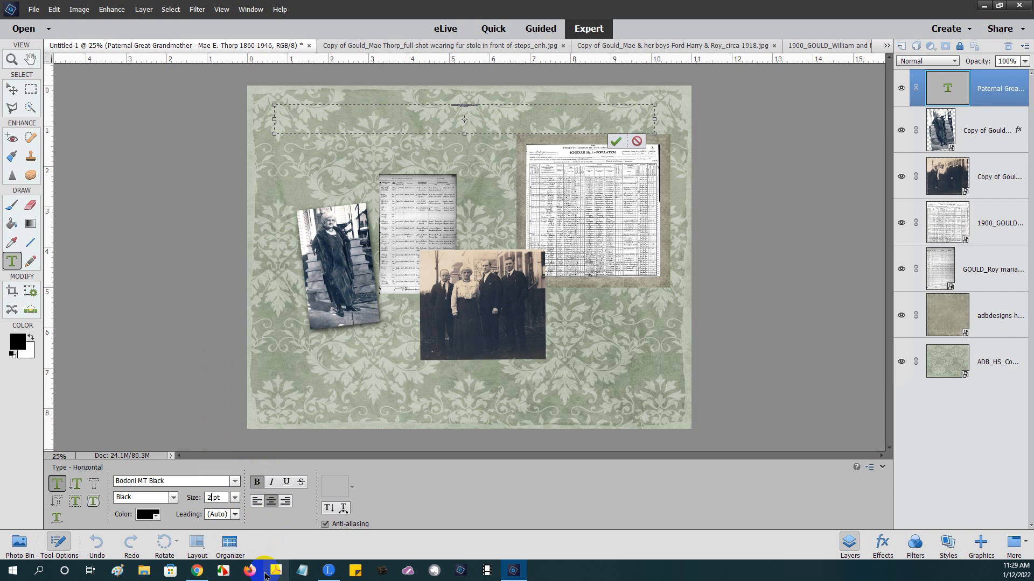
{"action": "type", "text": "6"}
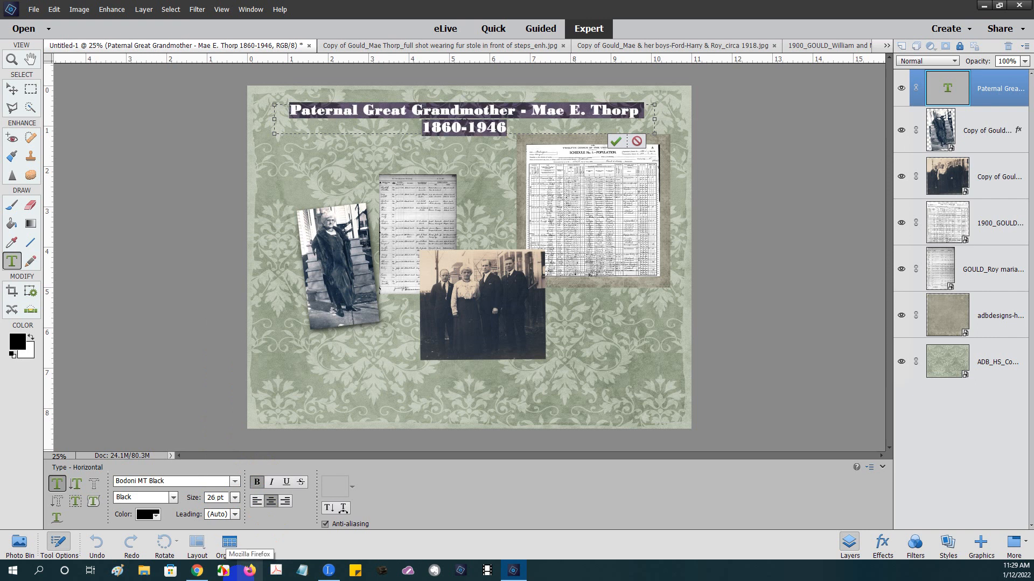
{"action": "key", "text": "BackSpace"}
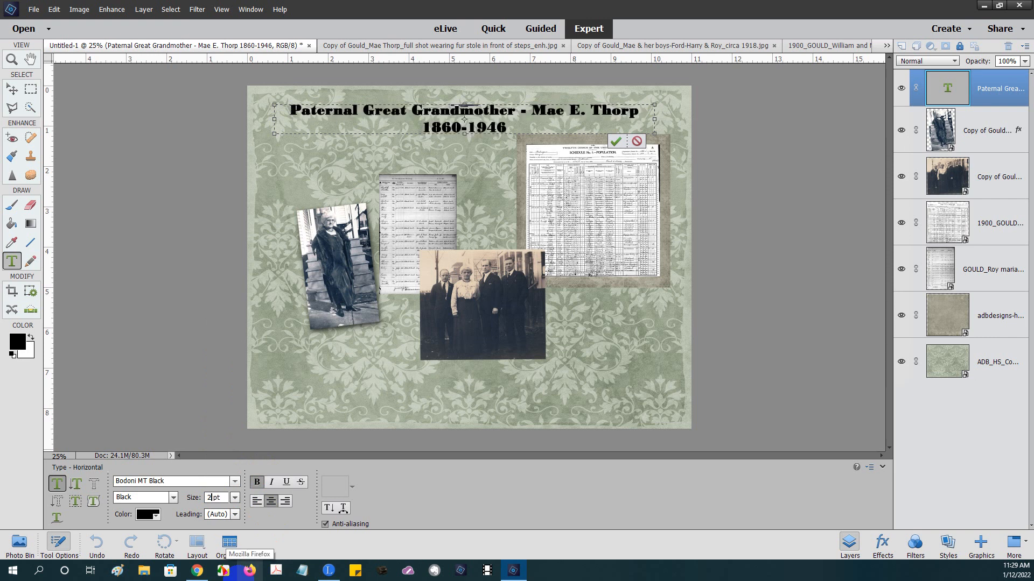
{"action": "type", "text": "6"}
{"action": "key", "text": "BackSpace"}
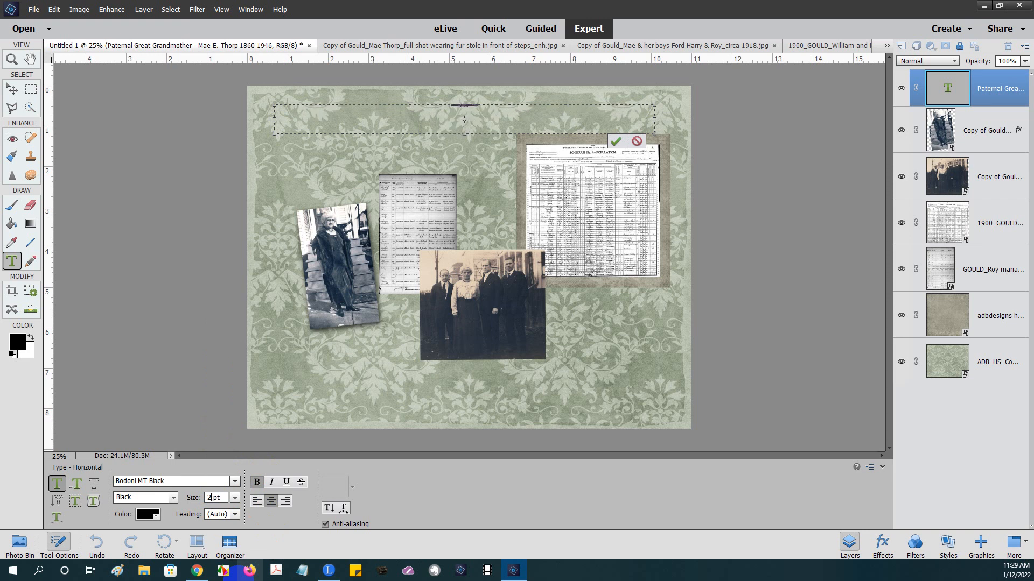
{"action": "type", "text": "7"}
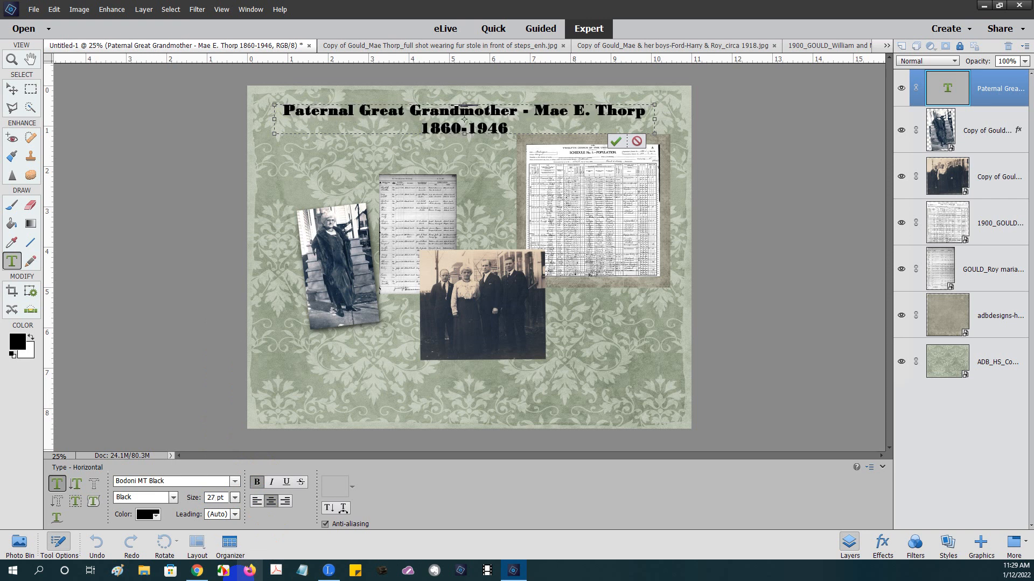
{"action": "key", "text": "BackSpace"}
{"action": "type", "text": "8"}
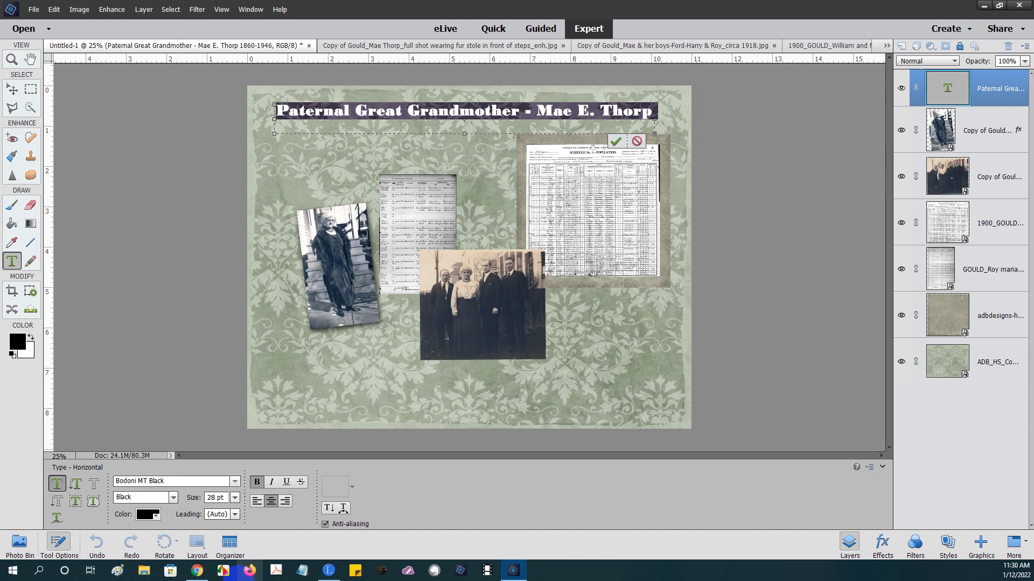
{"action": "key", "text": "BackSpace"}
{"action": "type", "text": "7"}
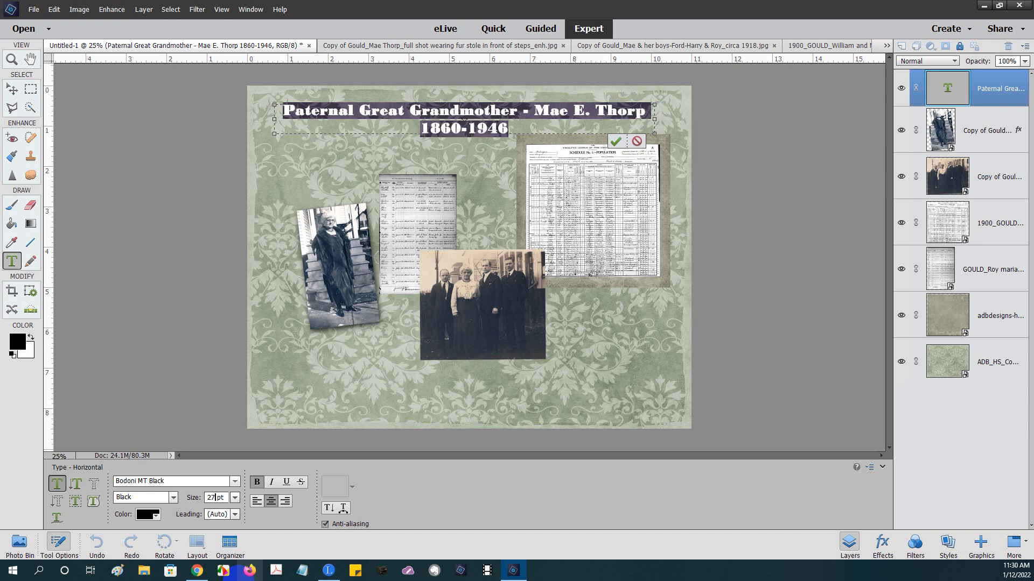
{"action": "left_click", "coordinate": [479, 199]}
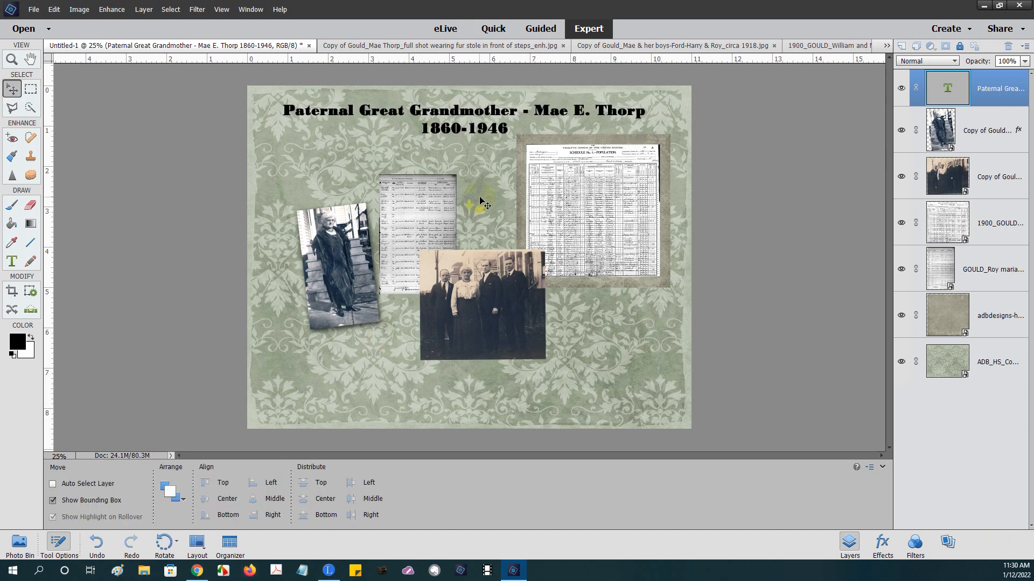
Reopen the whole title for editing and try switching its Faux Bold, italic, underline and strikethrough styles on and off.
{"action": "double_click", "coordinate": [513, 134]}
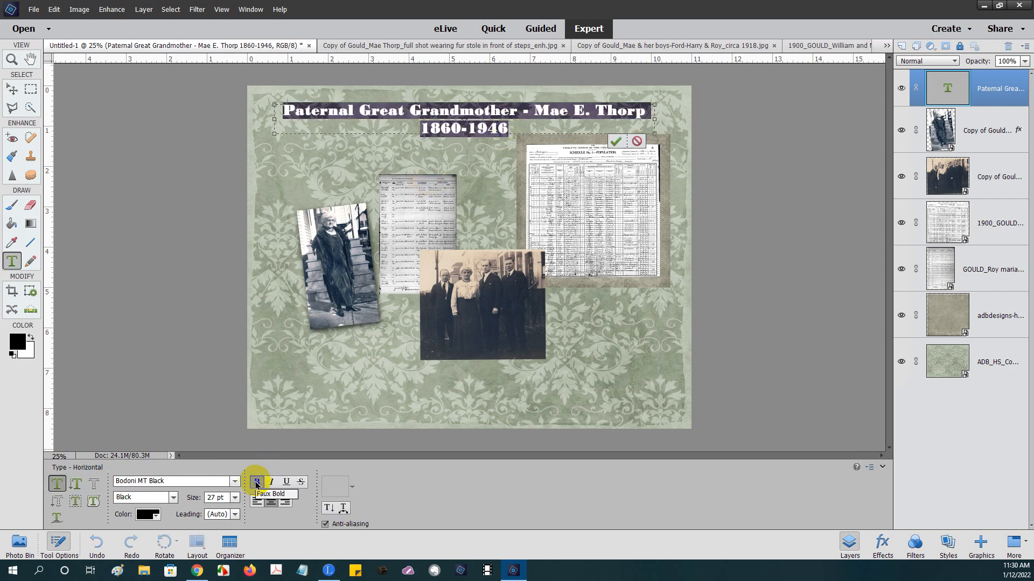
{"action": "left_click", "coordinate": [257, 482]}
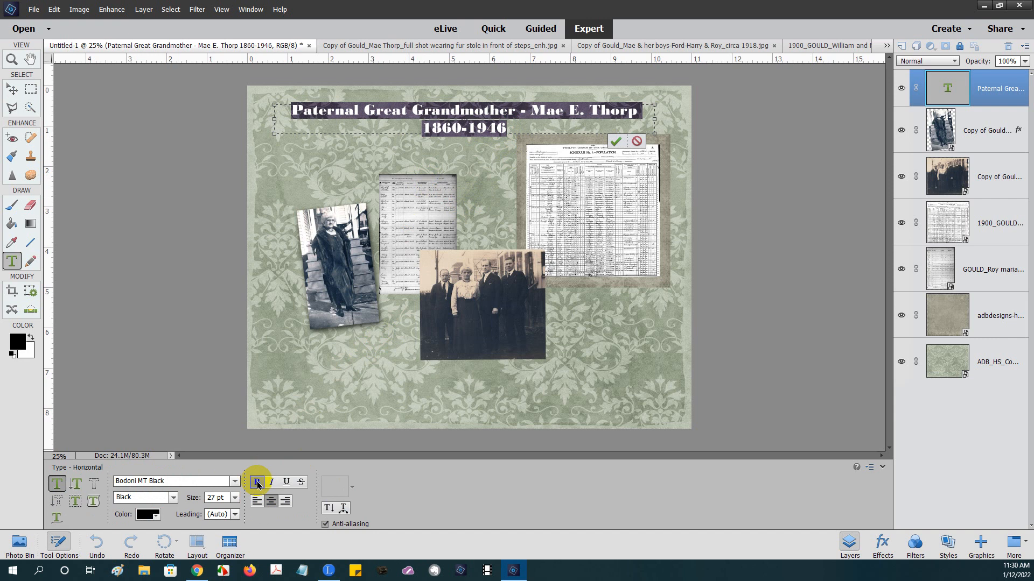
{"action": "left_click", "coordinate": [258, 482]}
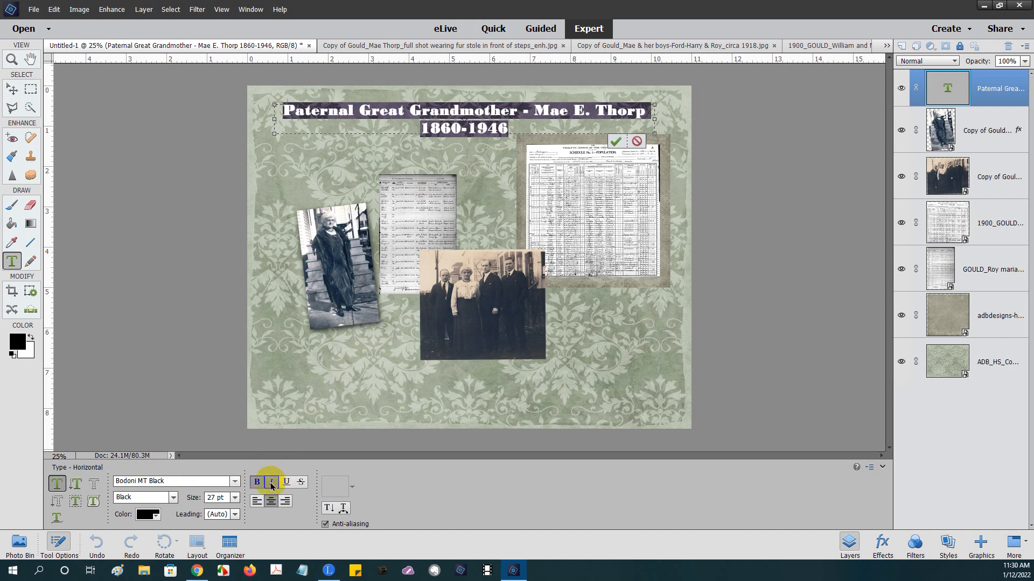
{"action": "left_click", "coordinate": [272, 483]}
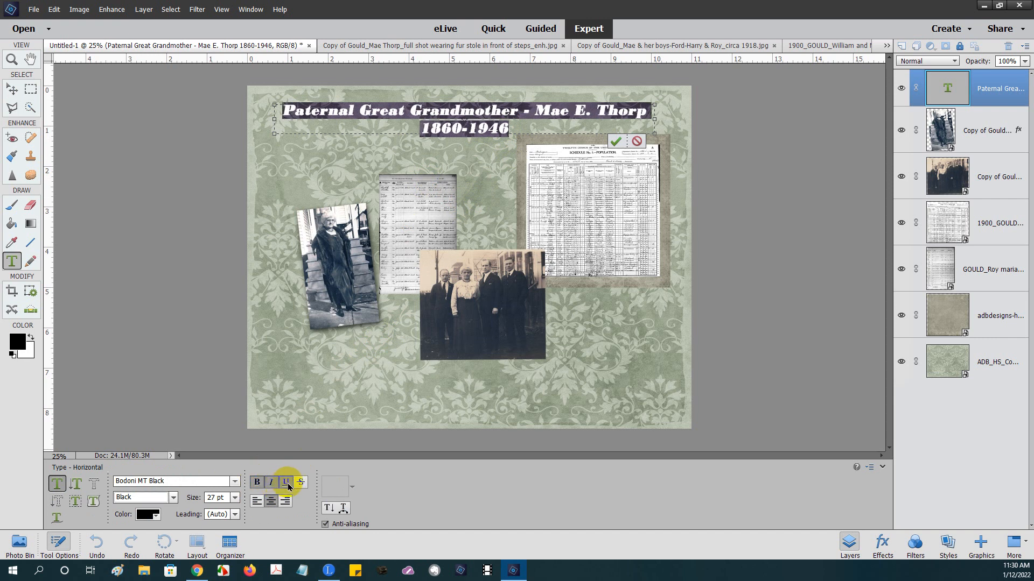
{"action": "left_click", "coordinate": [287, 485]}
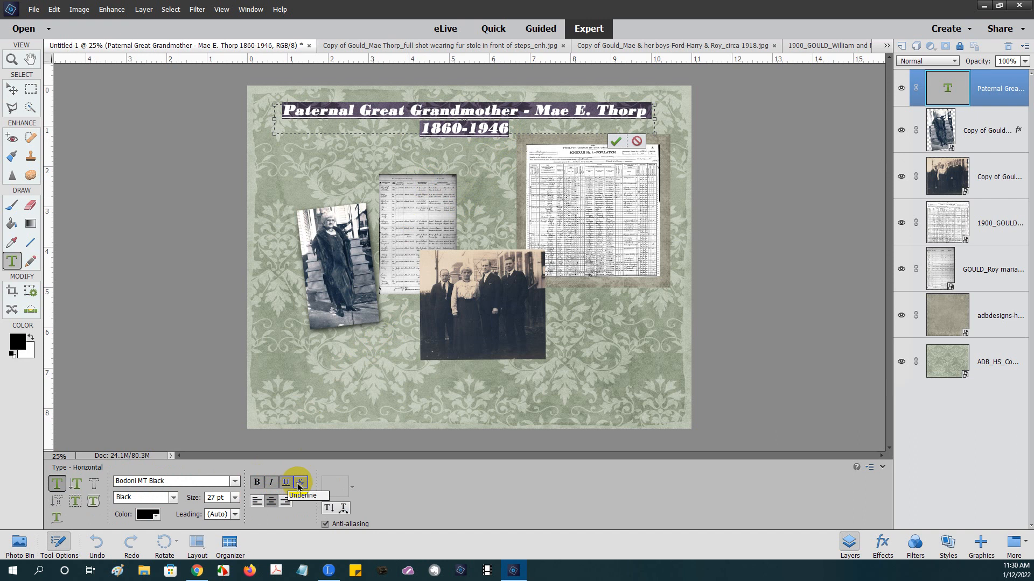
{"action": "left_click", "coordinate": [301, 484]}
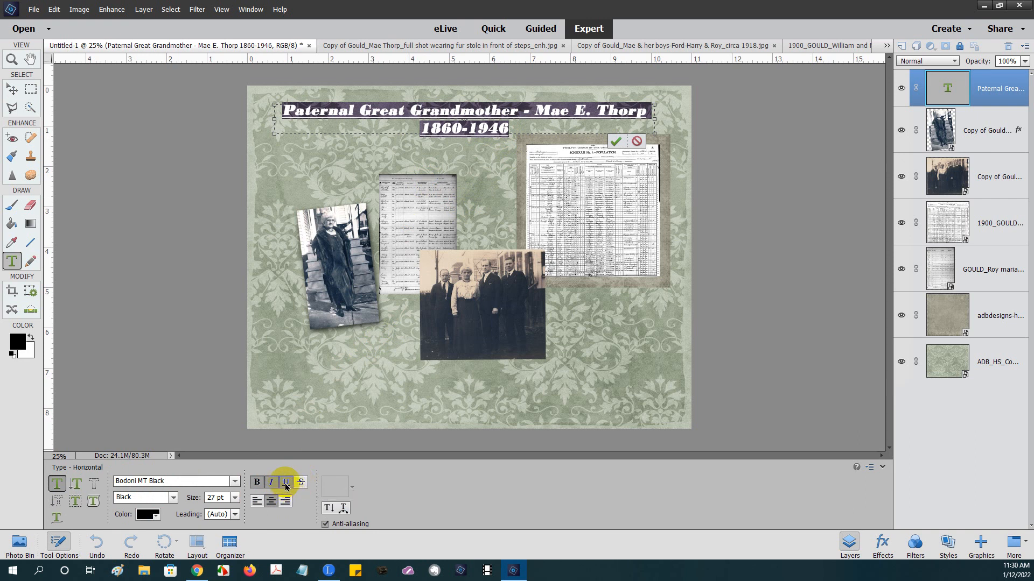
{"action": "left_click", "coordinate": [285, 483]}
{"action": "left_click", "coordinate": [271, 482]}
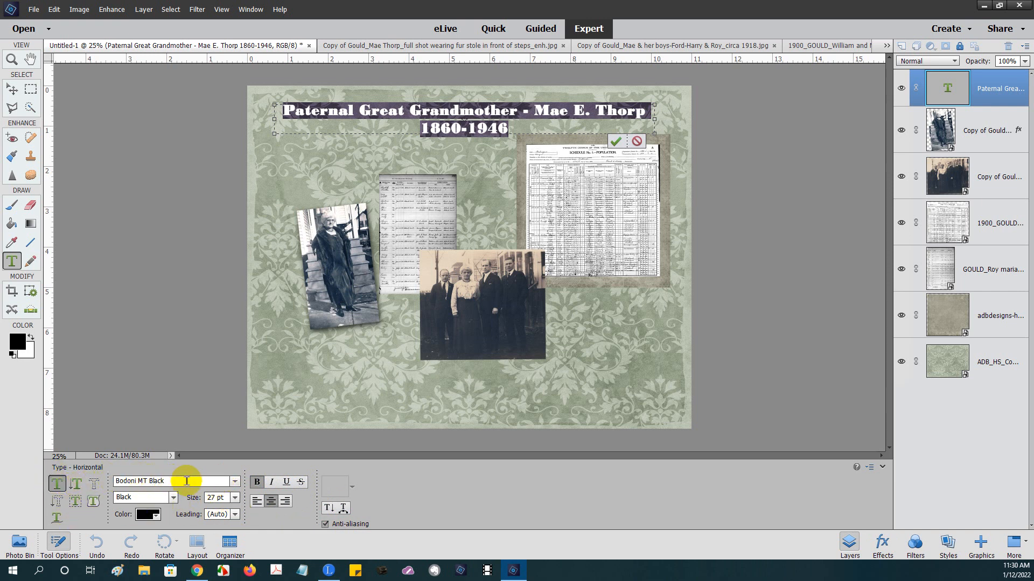
Change the selected title's font to Broadway Regular, commit it and nudge the title slightly to the left.
{"action": "left_click", "coordinate": [235, 483]}
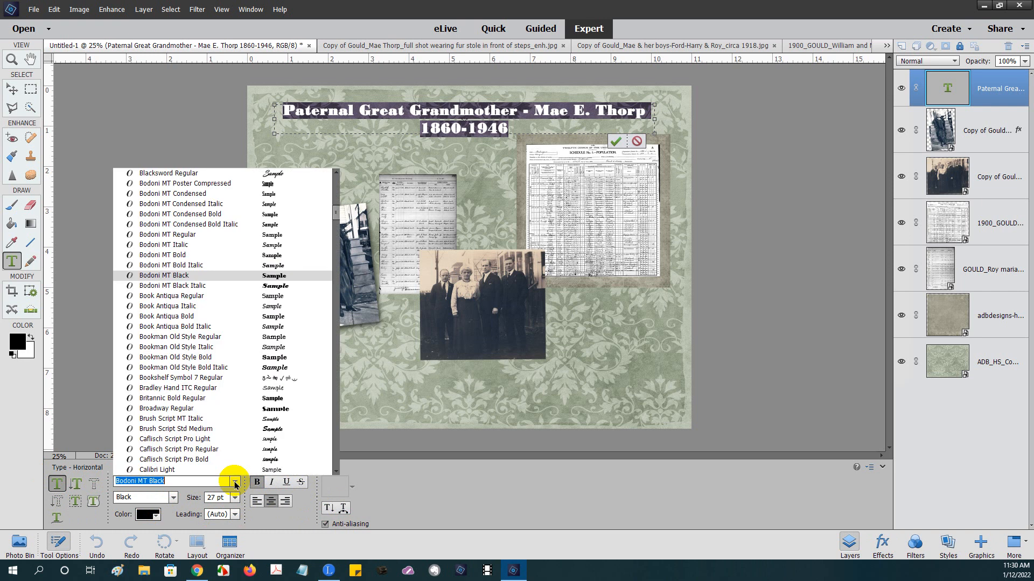
{"action": "left_click", "coordinate": [204, 409]}
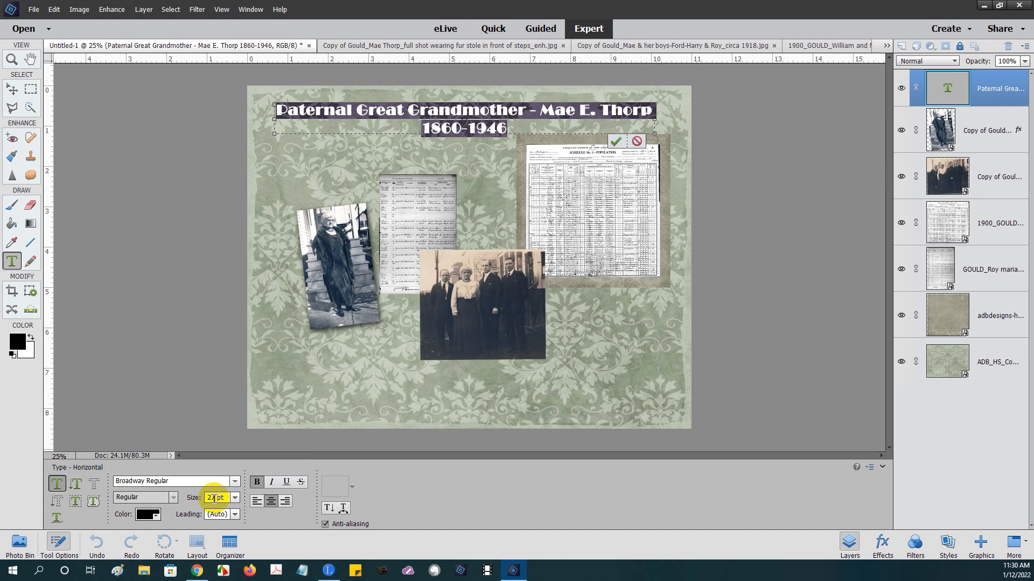
{"action": "left_click", "coordinate": [354, 394]}
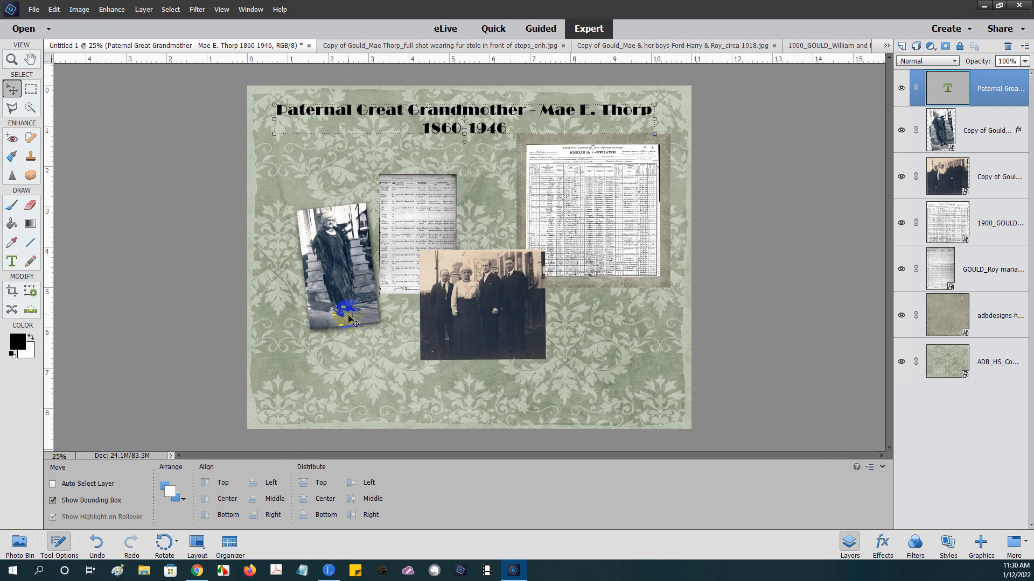
{"action": "left_click_drag", "start_coordinate": [336, 296], "coordinate": [335, 298]}
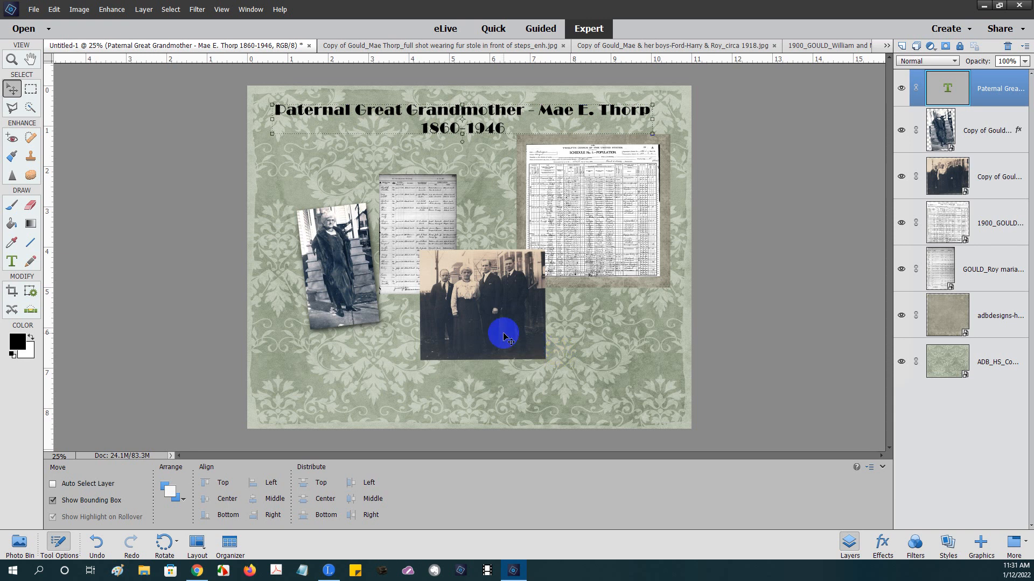
Create a horizontal text box just below the family group photo, spanning its width, with a 12 pt font size.
{"action": "left_click", "coordinate": [10, 261]}
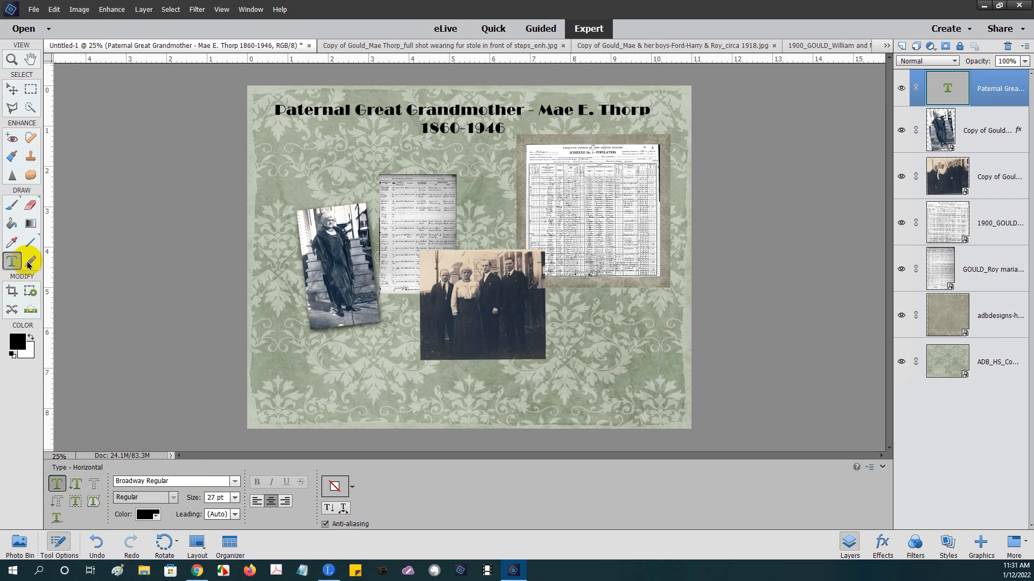
{"action": "left_click_drag", "start_coordinate": [415, 370], "coordinate": [552, 385]}
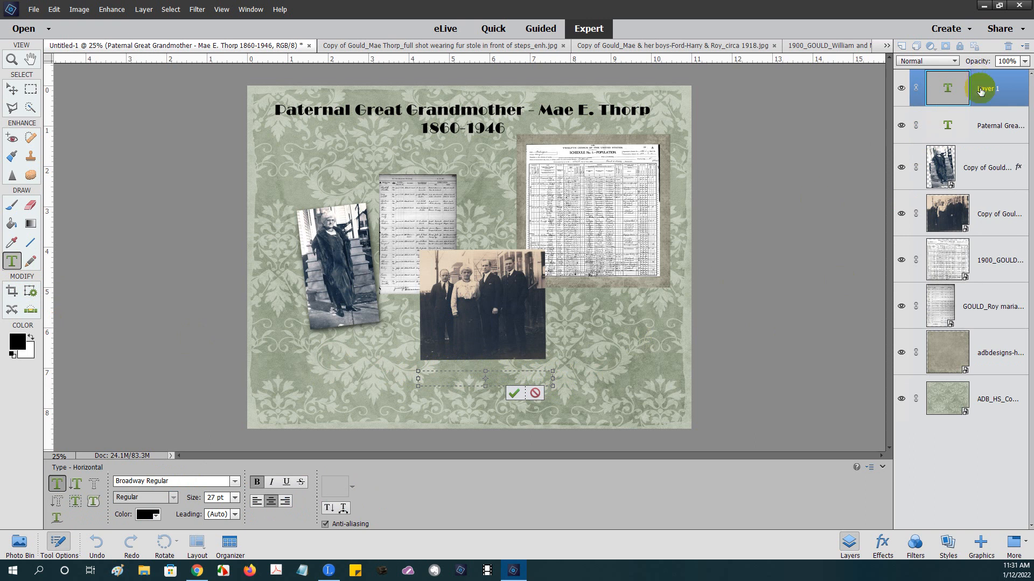
{"action": "left_click", "coordinate": [235, 498]}
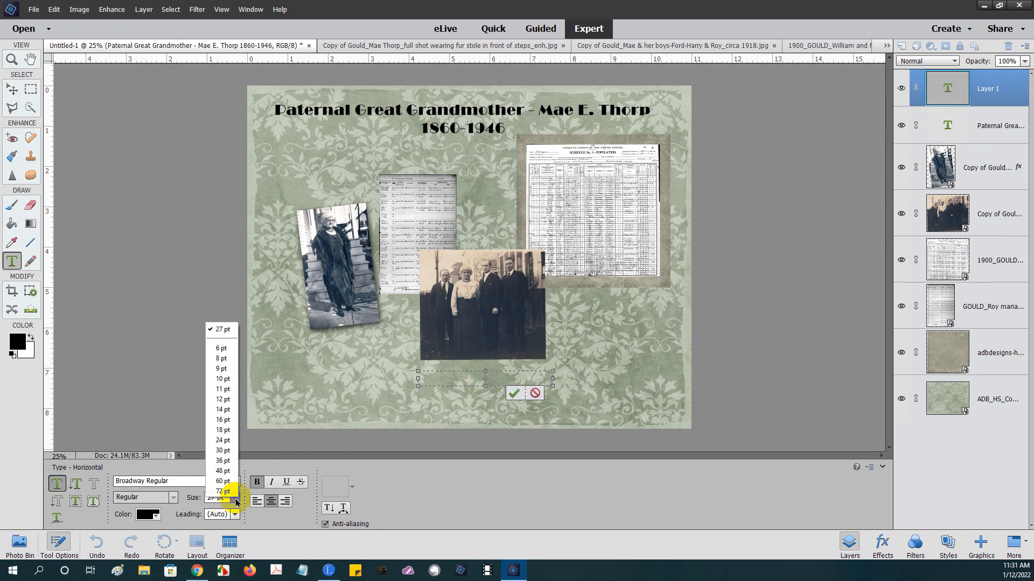
{"action": "left_click", "coordinate": [221, 399]}
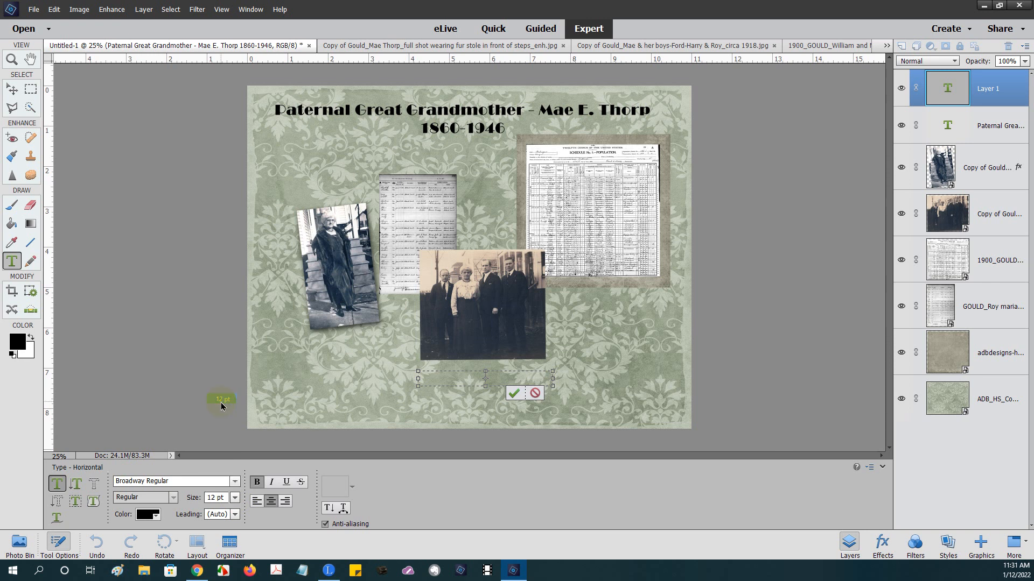
Set the new caption's font to Gloucester MT Extra Condensed Regular.
{"action": "left_click", "coordinate": [235, 483]}
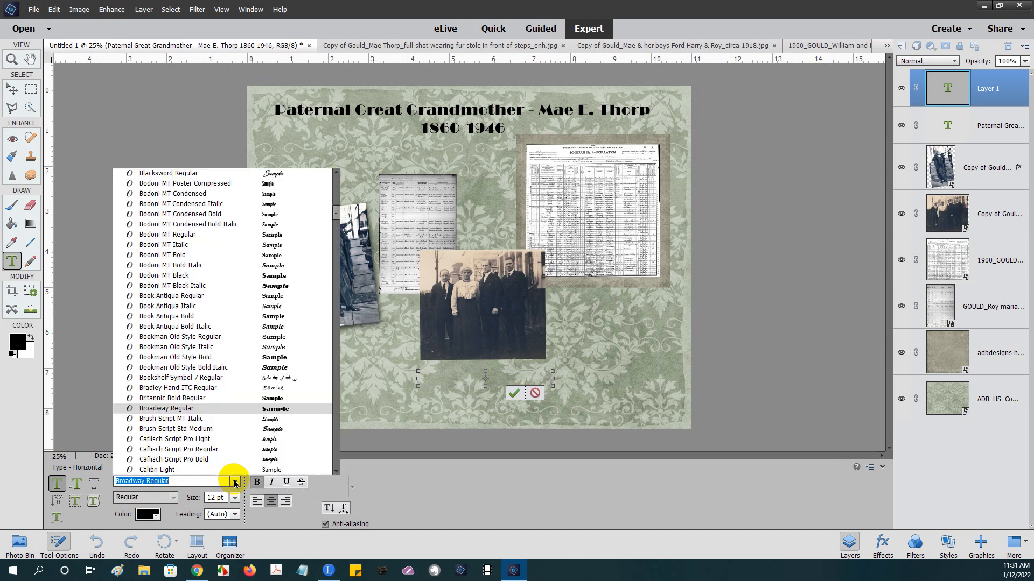
{"action": "scroll", "coordinate": [196, 398], "scroll_direction": "down", "scroll_amount": 9}
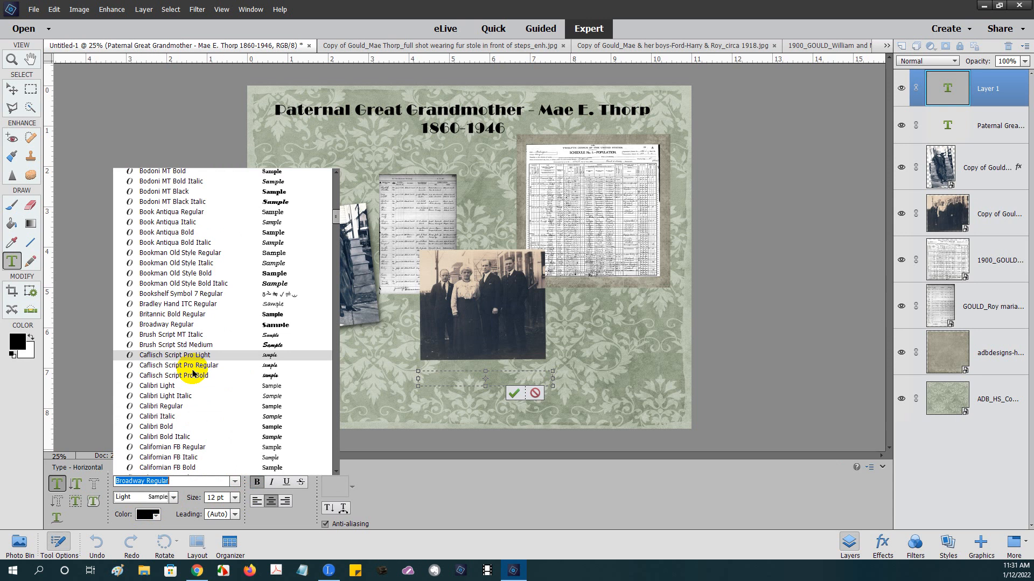
{"action": "scroll", "coordinate": [193, 392], "scroll_direction": "down", "scroll_amount": 20}
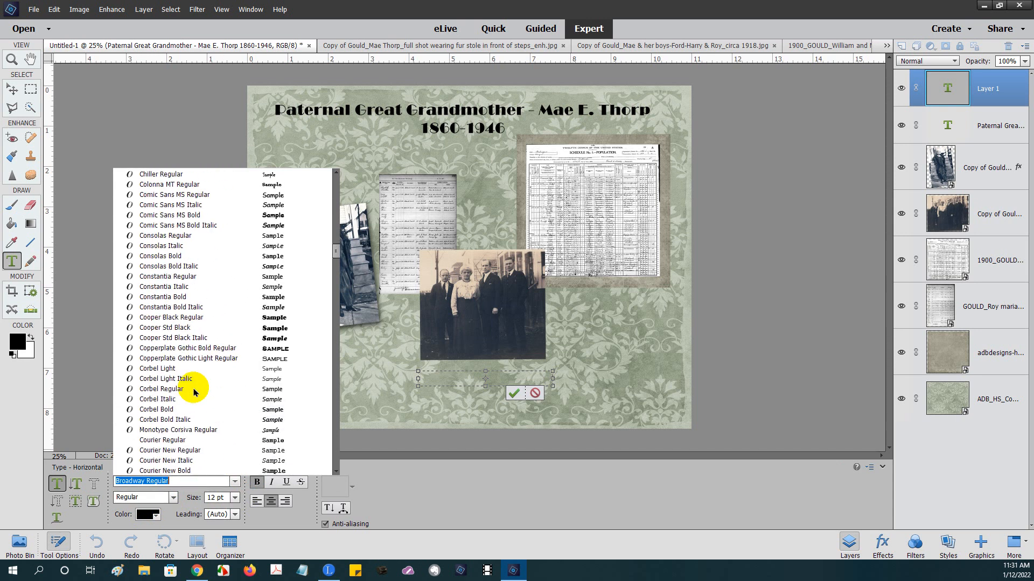
{"action": "scroll", "coordinate": [195, 392], "scroll_direction": "down", "scroll_amount": 10}
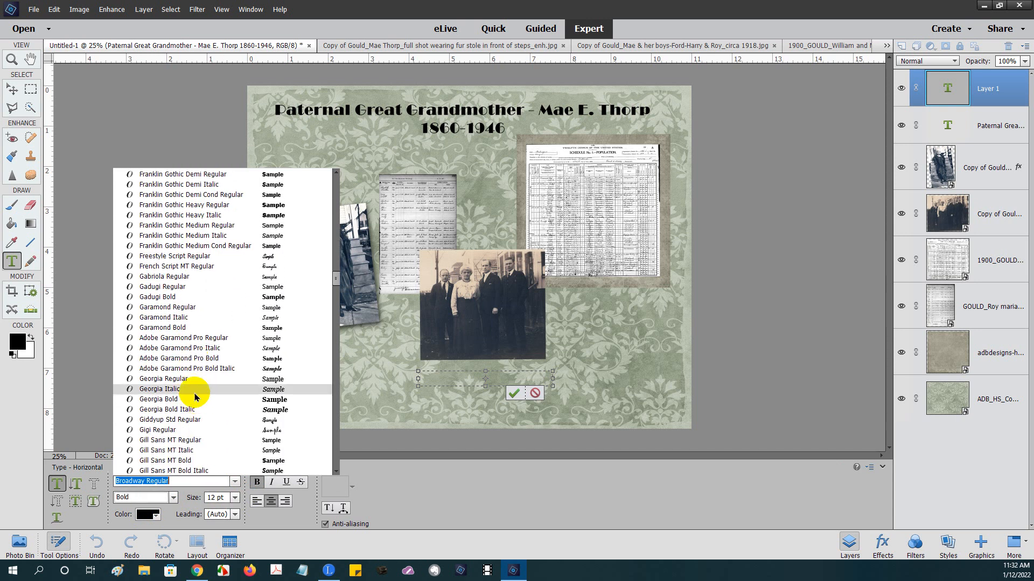
{"action": "left_click", "coordinate": [194, 397]}
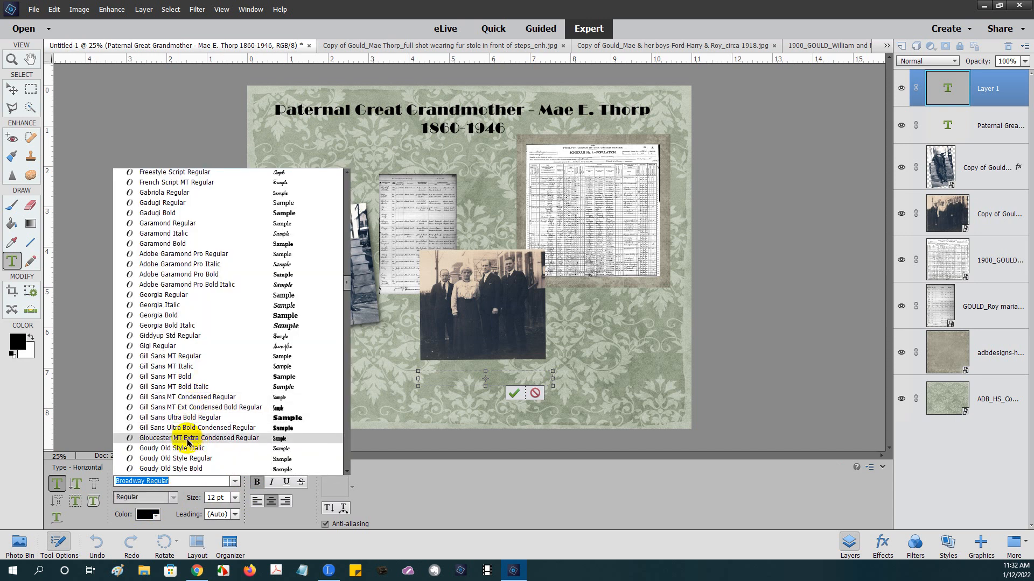
{"action": "left_click", "coordinate": [188, 438]}
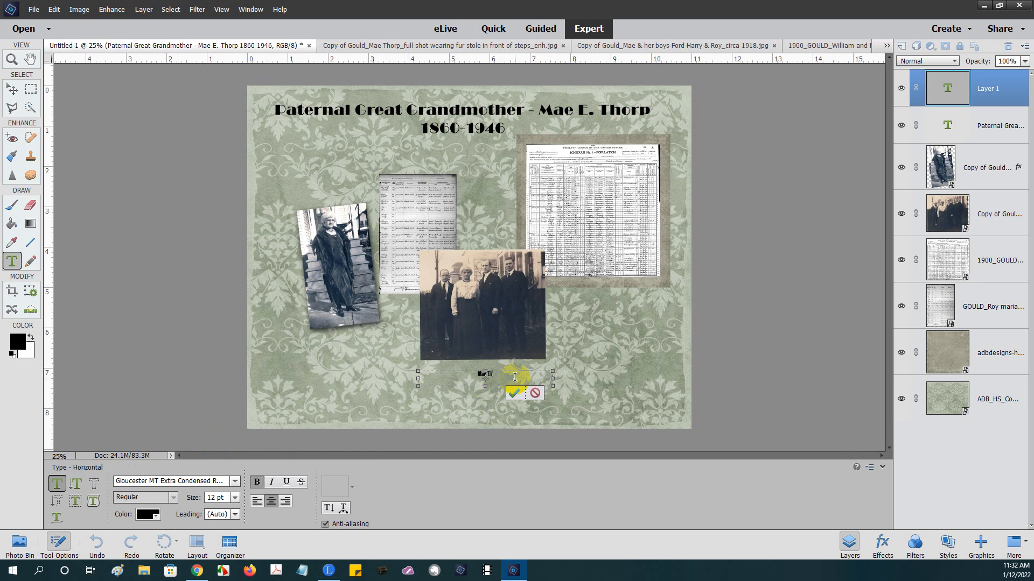
Enter a caption naming the mother with her three sons from left to right, with "Detroit, Michigan" on the second line.
{"action": "type", "text": "orp"}
{"action": "type", "text": " Gould with"}
{"action": "type", "text": " her sons"}
{"action": "type", "text": ", "}
{"action": "type", "text": "L-"}
{"action": "type", "text": " R"}
{"action": "type", "text": " Ford"}
{"action": "type", "text": ","}
{"action": "type", "text": " H"}
{"action": "type", "text": "arry &"}
{"action": "type", "text": " Roy Gould"}
{"action": "type", "text": ","}
{"action": "key", "text": "Return"}
{"action": "type", "text": "Datroit, Michigan"}
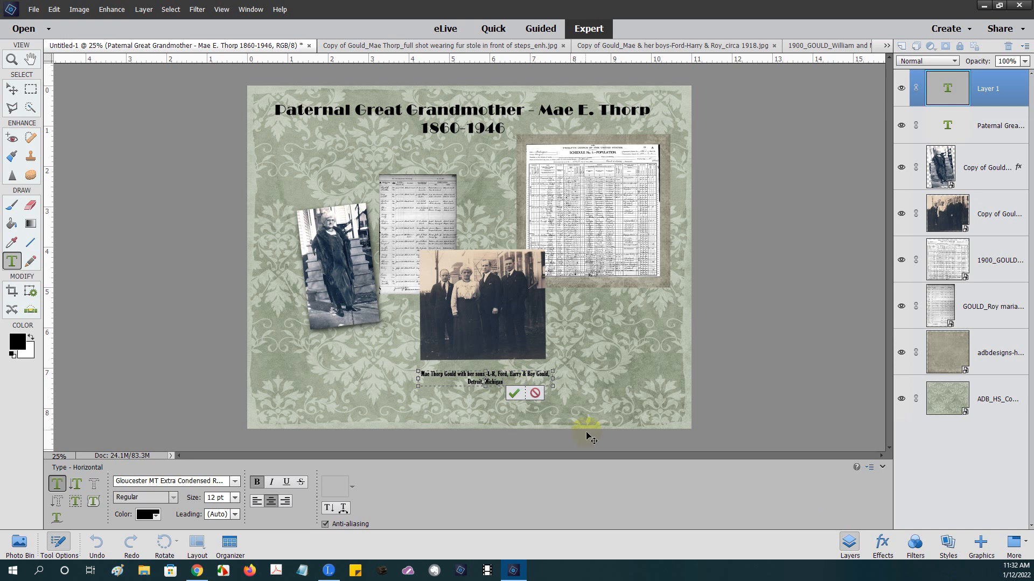
Commit the group photo's caption and move it up and slightly to the right so it sits directly beneath the photo.
{"action": "left_click", "coordinate": [514, 393]}
{"action": "key", "text": "v"}
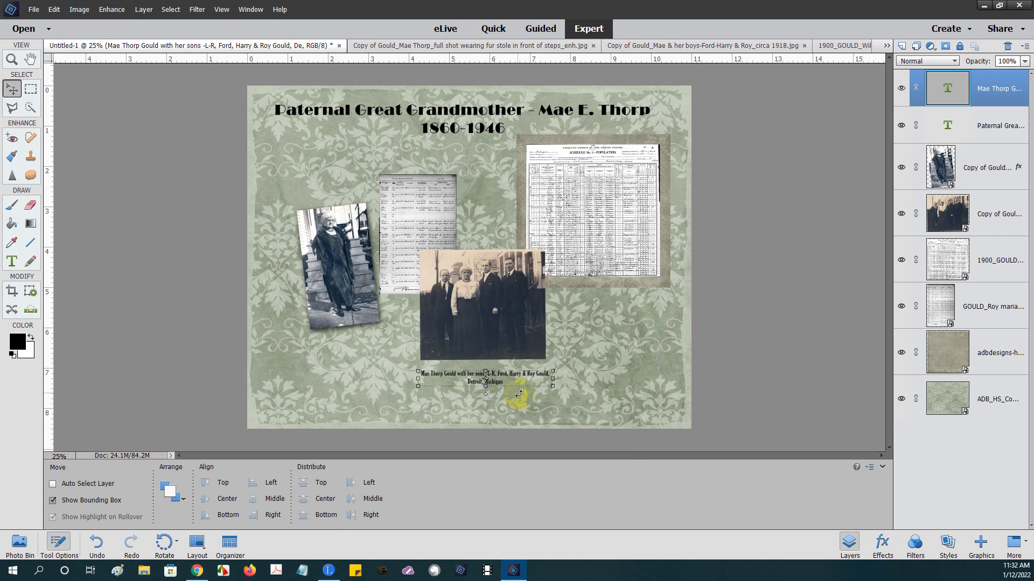
{"action": "left_click", "coordinate": [222, 10]}
{"action": "left_click", "coordinate": [234, 37]}
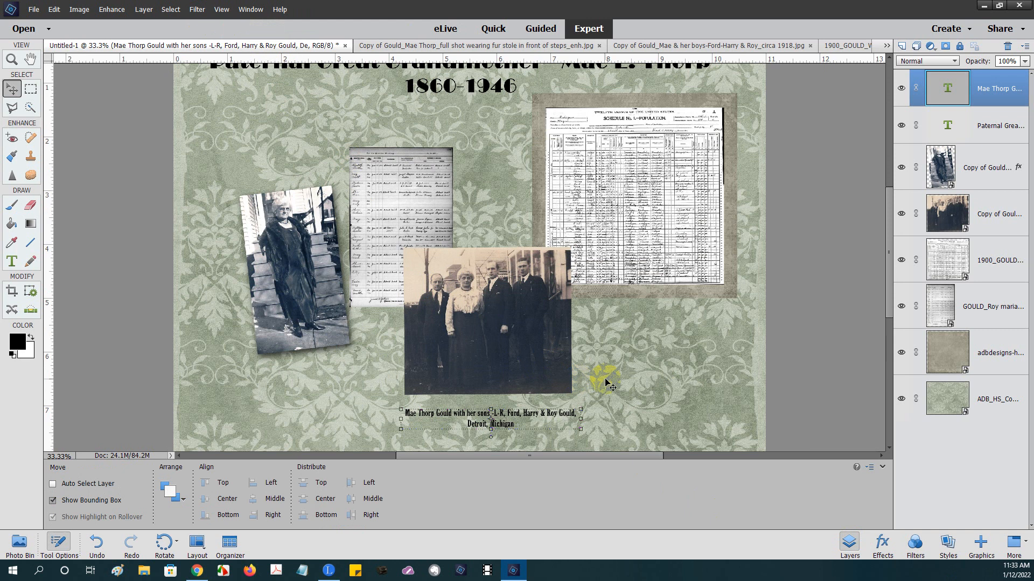
{"action": "left_click", "coordinate": [222, 10]}
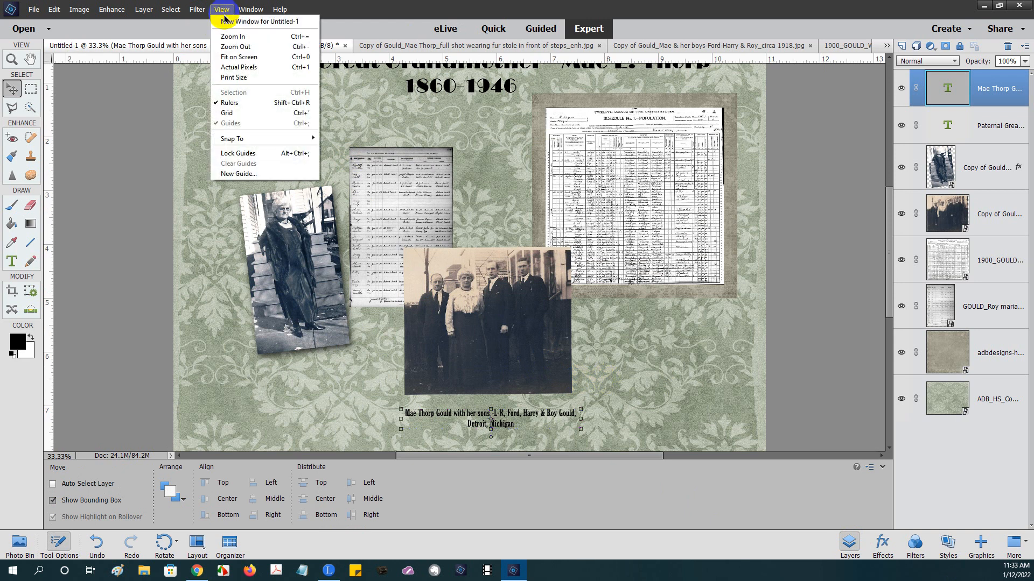
{"action": "left_click", "coordinate": [233, 37]}
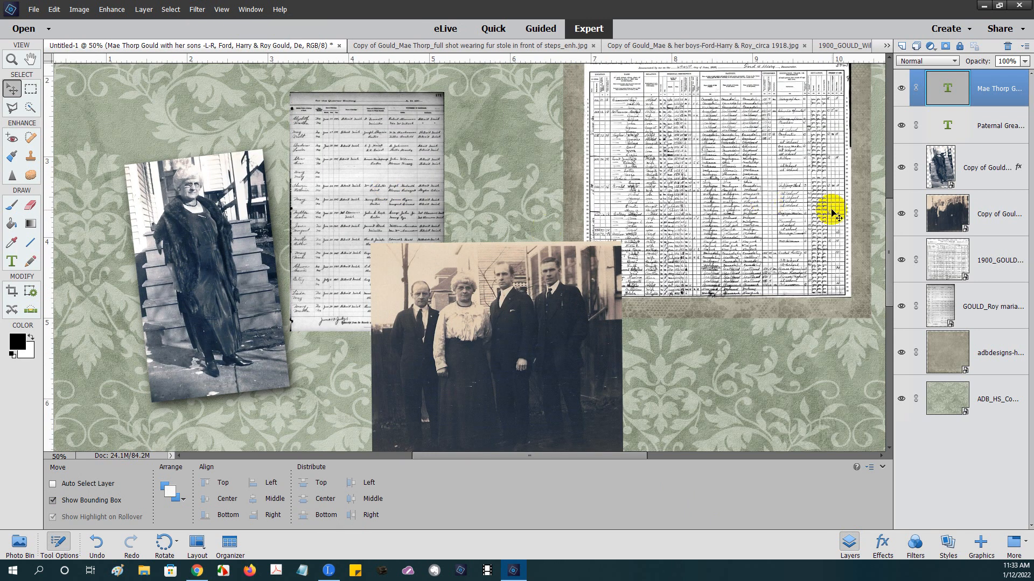
{"action": "left_click_drag", "start_coordinate": [888, 235], "coordinate": [882, 285]}
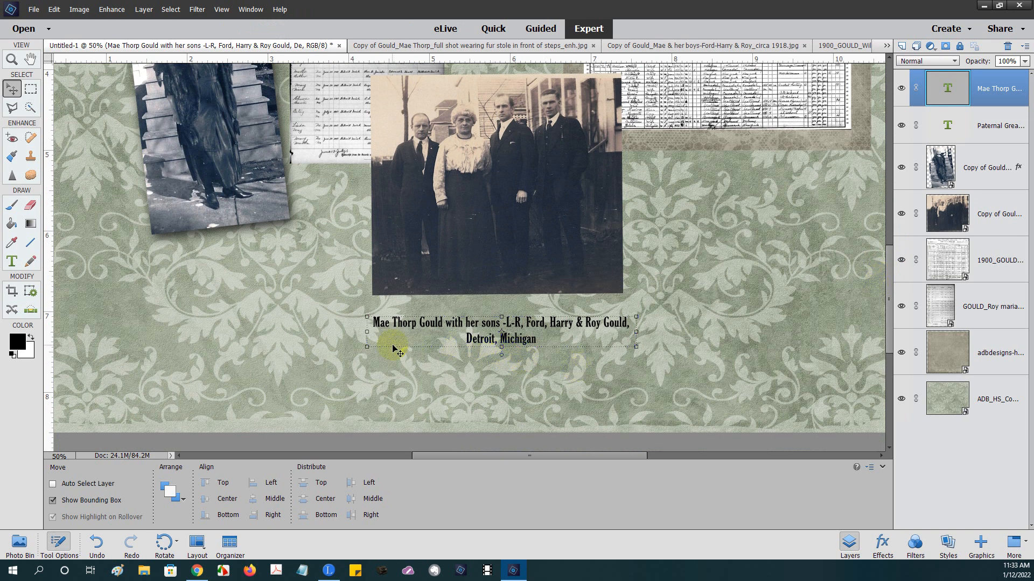
{"action": "double_click", "coordinate": [405, 330]}
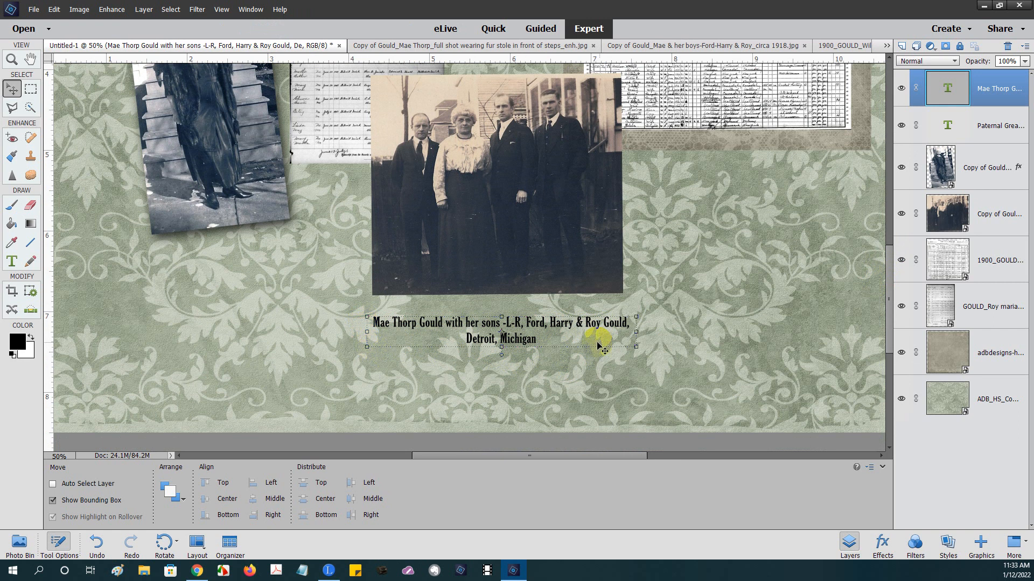
{"action": "left_click_drag", "start_coordinate": [570, 340], "coordinate": [571, 327]}
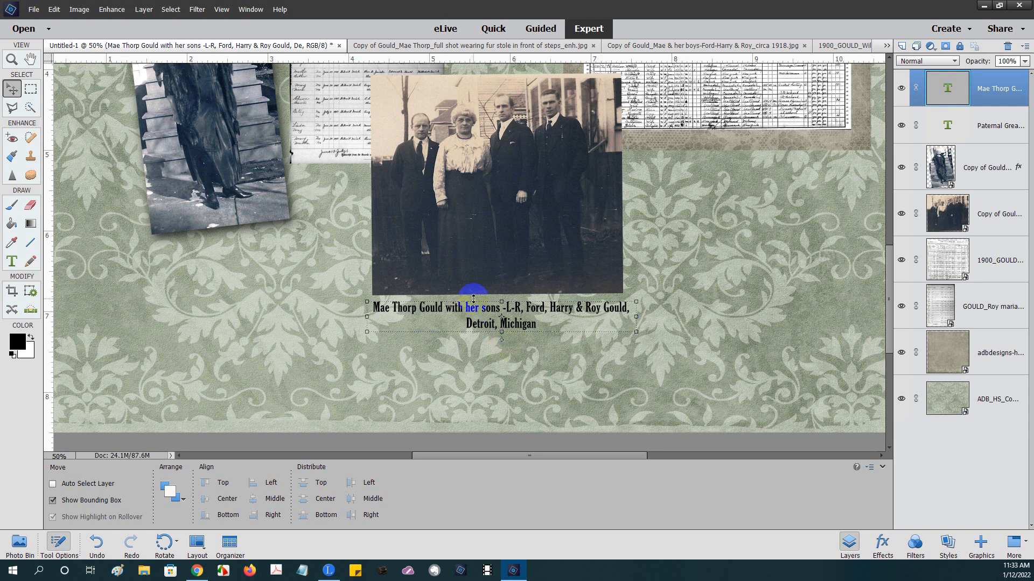
{"action": "mouse_move", "coordinate": [504, 313]}
{"action": "left_mouse_down"}
{"action": "mouse_move", "coordinate": [496, 274]}
{"action": "mouse_move", "coordinate": [504, 314]}
{"action": "left_mouse_up"}
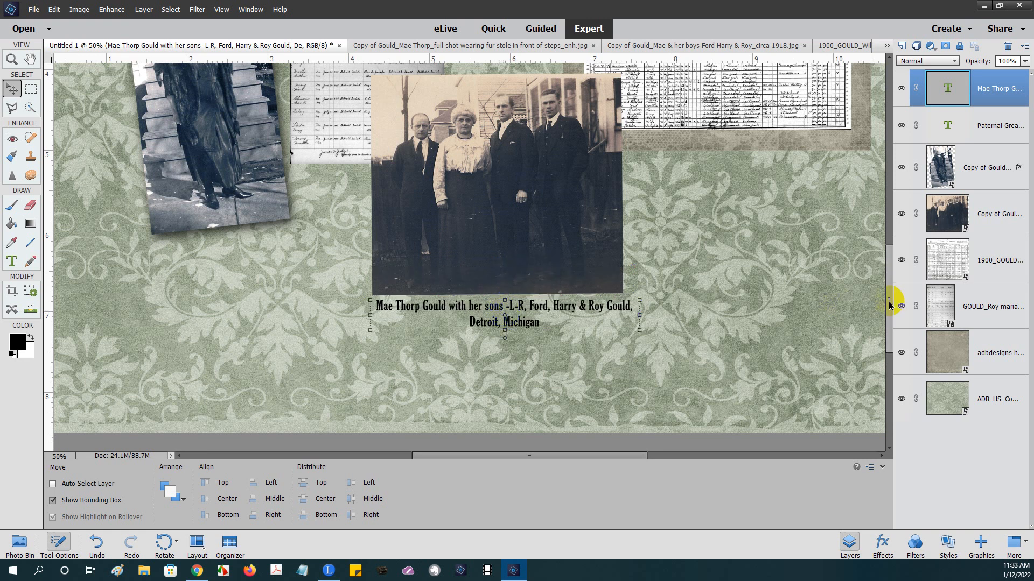
Create a horizontal text box directly below the census record's mat, spanning roughly from the group photo to the mat's outer edge.
{"action": "scroll", "coordinate": [890, 283], "scroll_direction": "up", "scroll_amount": 3}
{"action": "scroll", "coordinate": [890, 278], "scroll_direction": "up", "scroll_amount": 2}
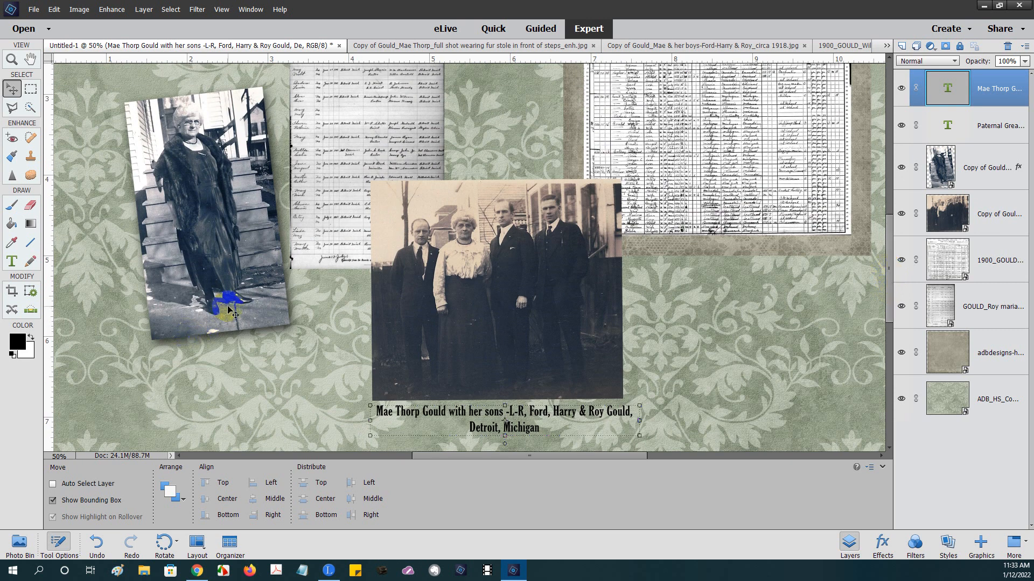
{"action": "left_click", "coordinate": [221, 10]}
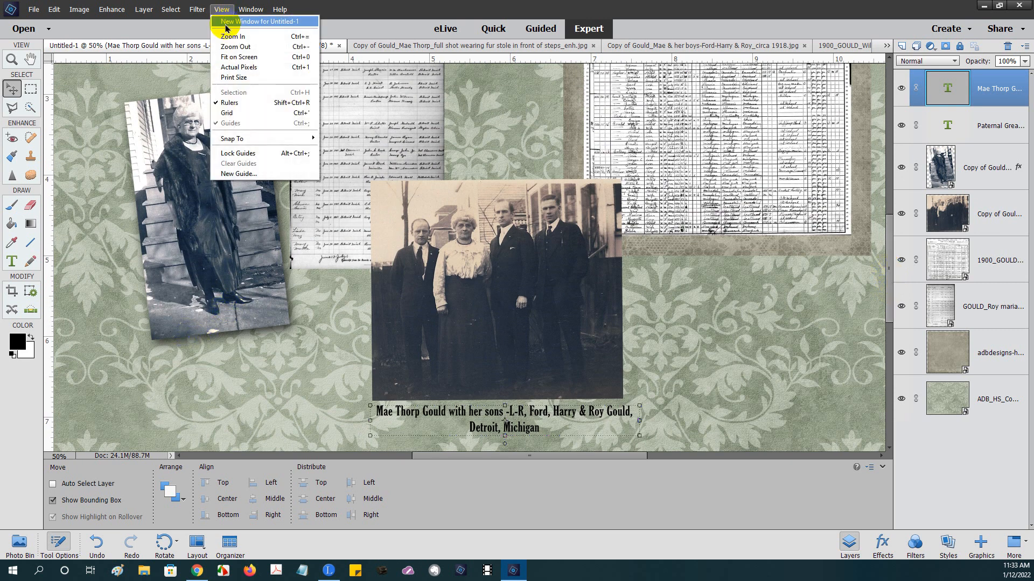
{"action": "left_click", "coordinate": [339, 11]}
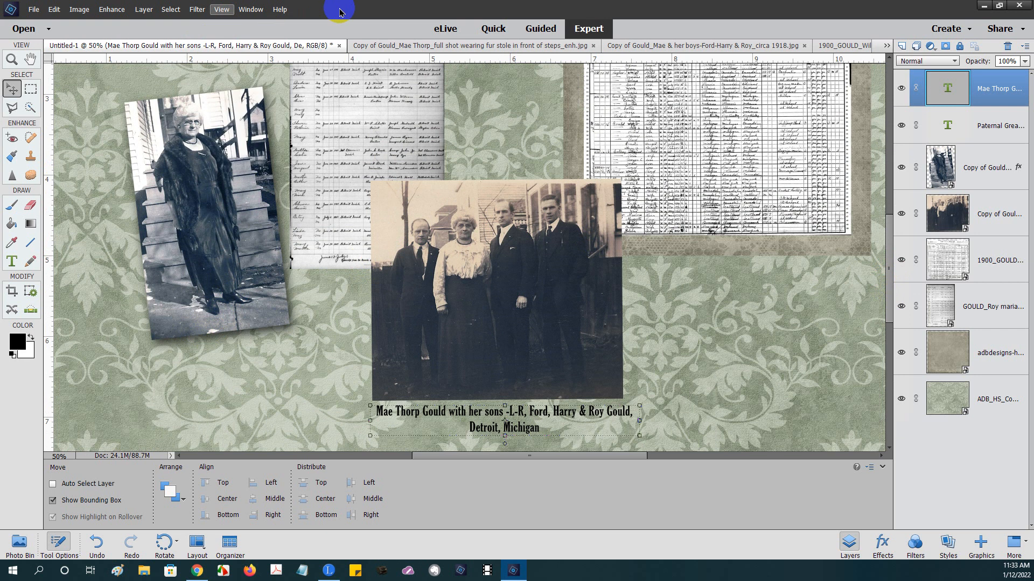
{"action": "key", "text": "ctrl+minus"}
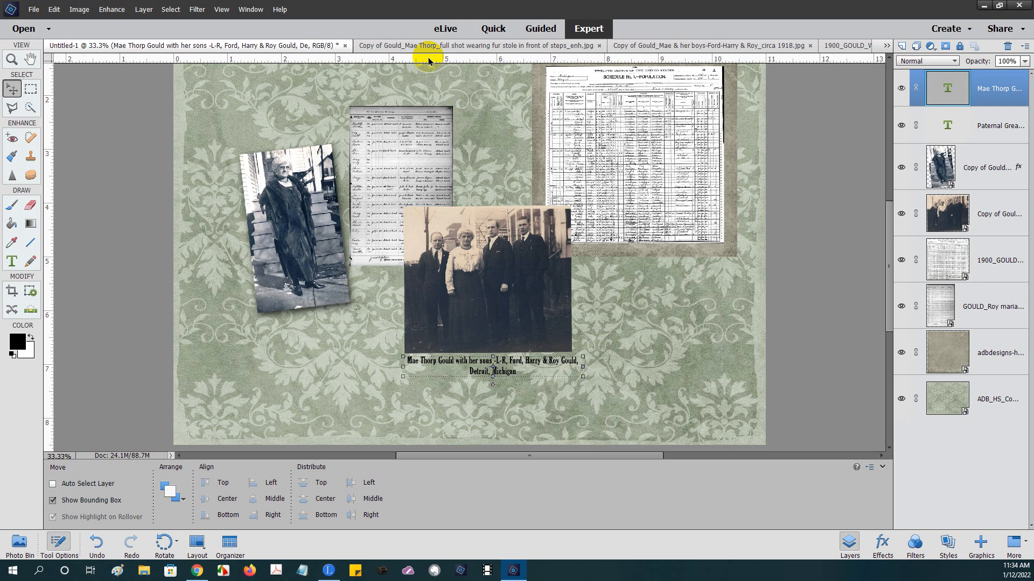
{"action": "key", "text": "ctrl+0"}
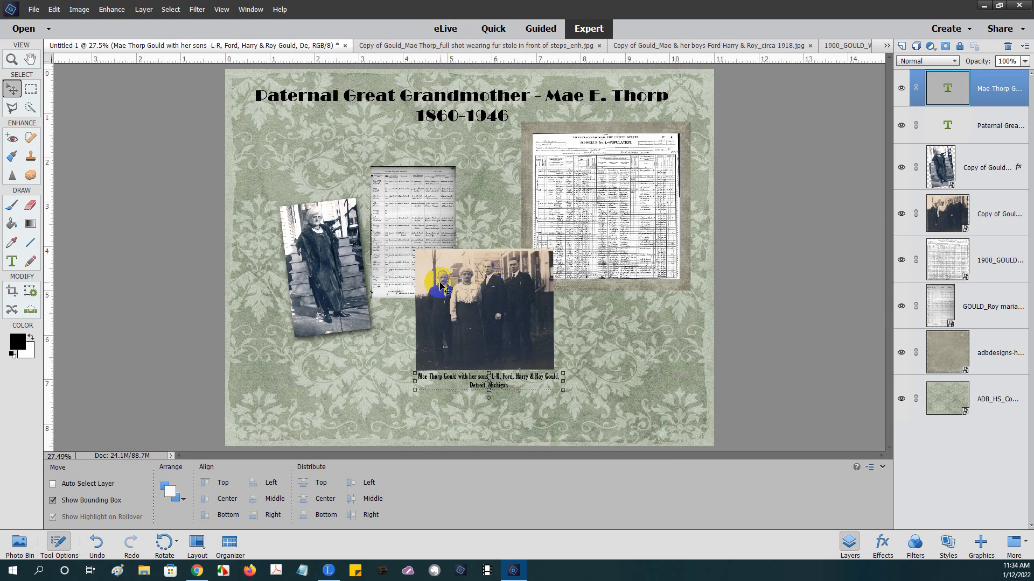
{"action": "left_click", "coordinate": [12, 262]}
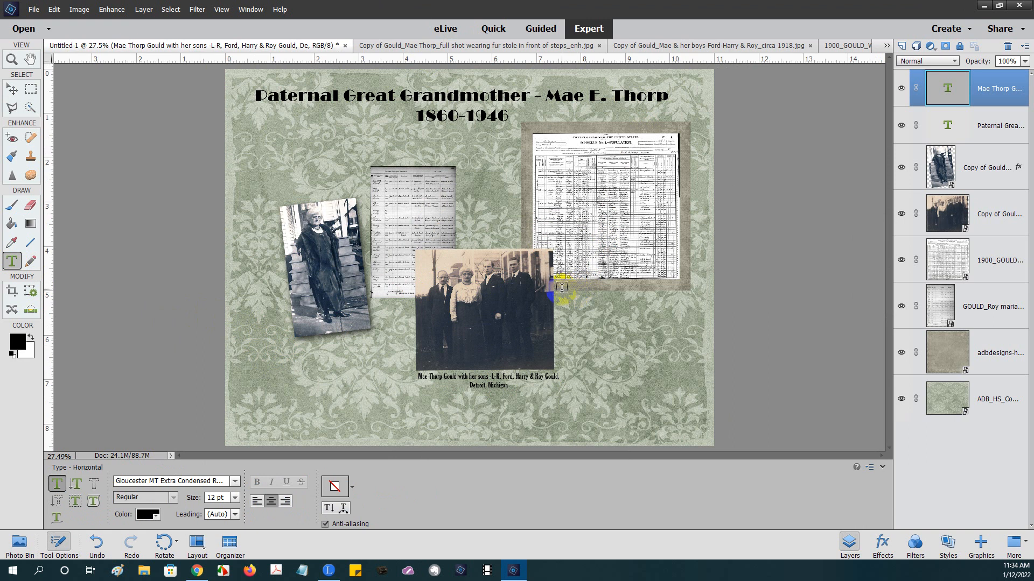
{"action": "left_click_drag", "start_coordinate": [562, 291], "coordinate": [683, 302]}
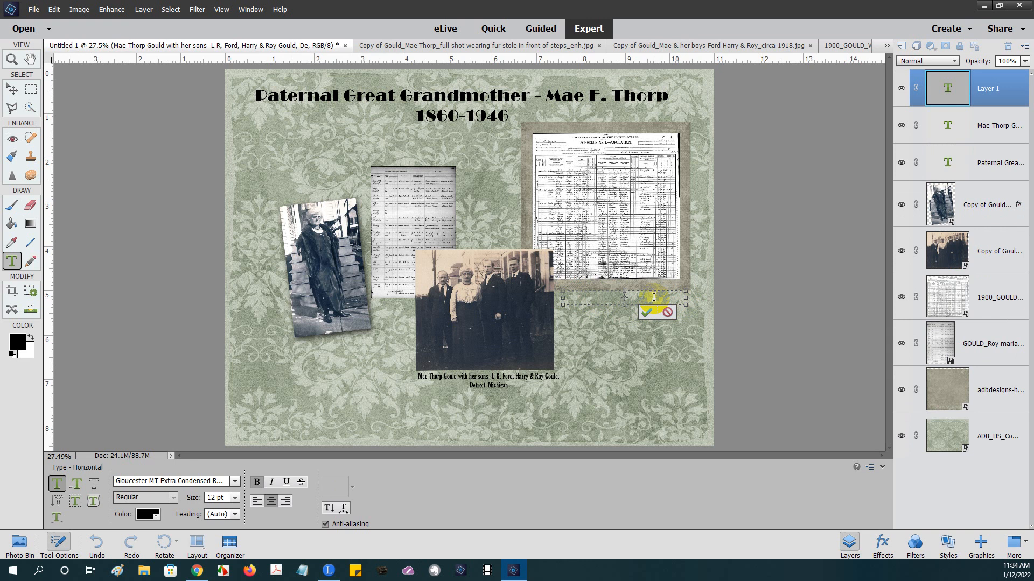
Enter a caption naming the couple and family "in the 1900 census", with "Detroit, Michigan" on the second line, and commit it.
{"action": "type", "text": "William & Mae Gould & family"}
{"action": "left_click", "coordinate": [666, 343]}
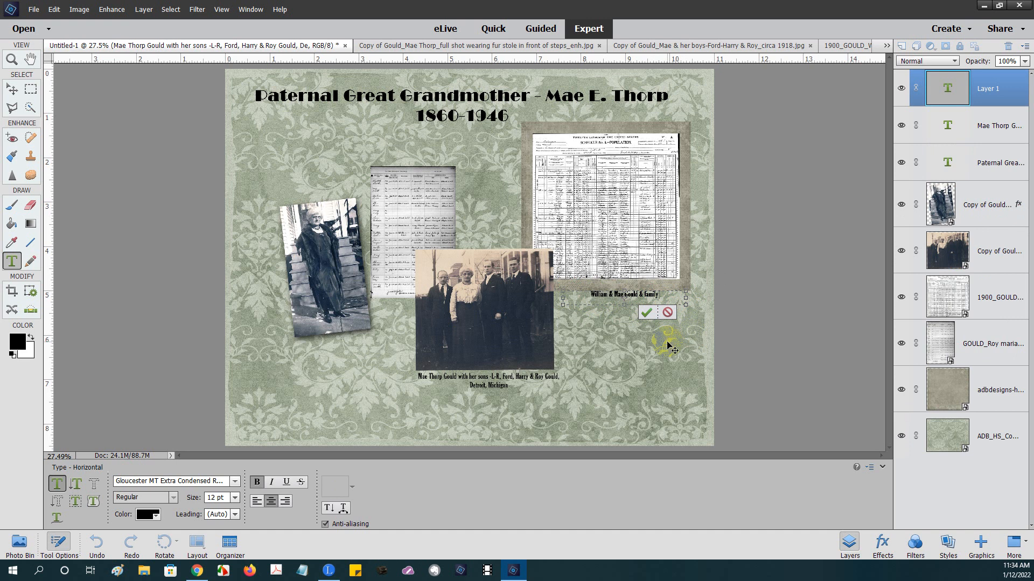
{"action": "type", "text": "in the 1900 census"}
{"action": "left_click", "coordinate": [648, 313]}
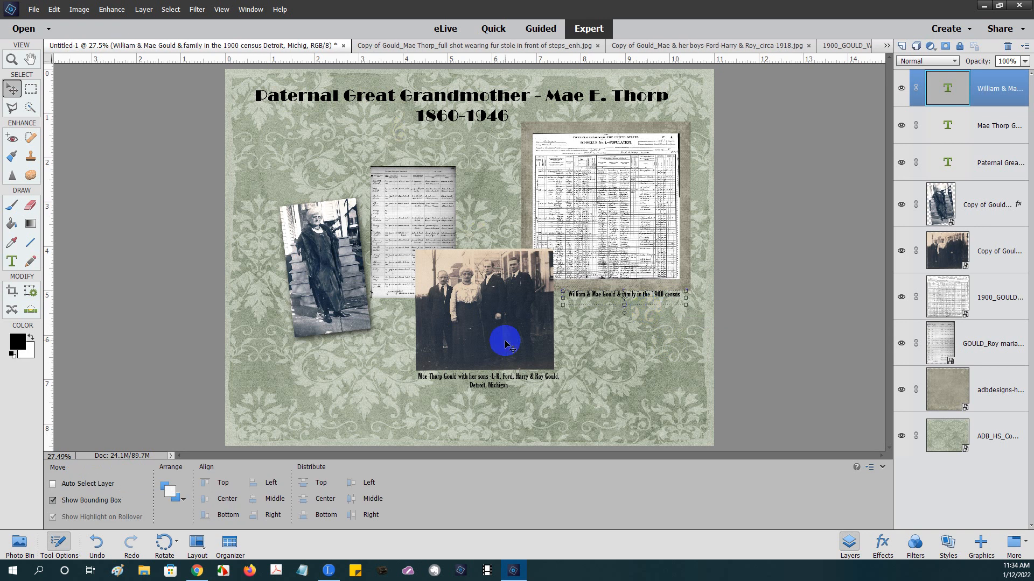
Set the census caption's font size to 10 pt and move it up onto the mat's lower border beneath the census record.
{"action": "key", "text": "ctrl+plus"}
{"action": "scroll", "coordinate": [505, 345], "scroll_direction": "up", "scroll_amount": 1}
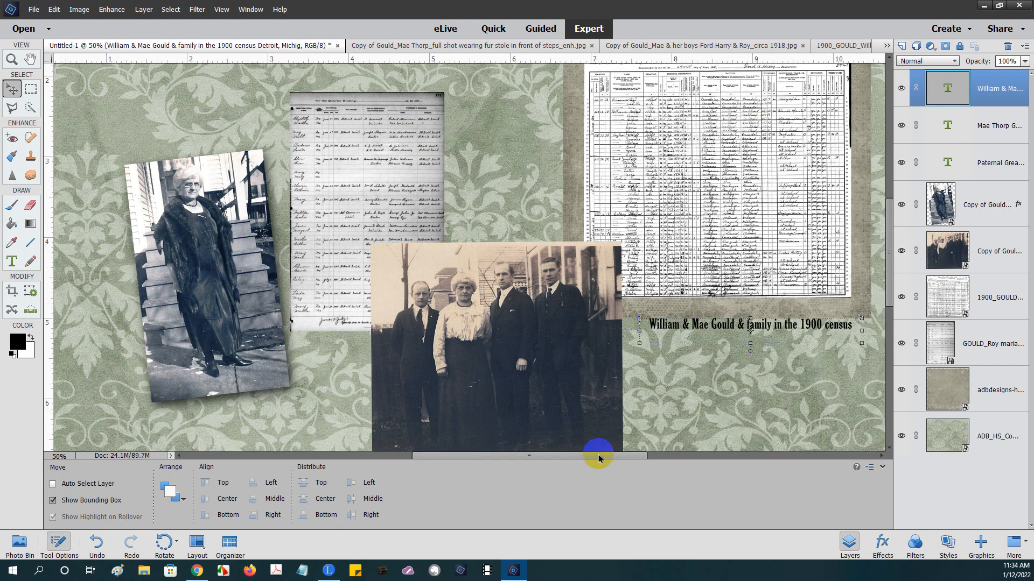
{"action": "left_click_drag", "start_coordinate": [595, 459], "coordinate": [679, 461]}
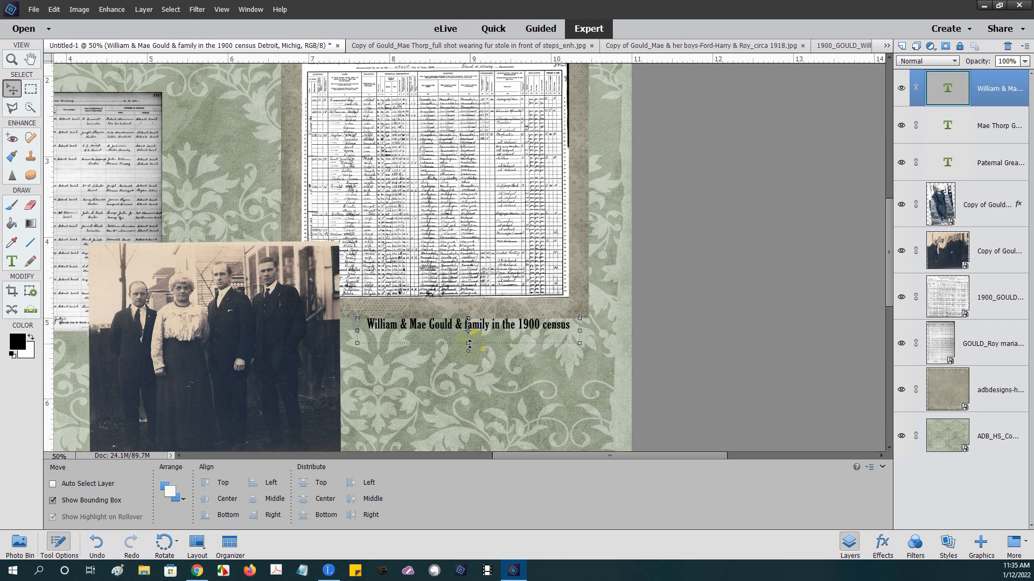
{"action": "left_click_drag", "start_coordinate": [469, 343], "coordinate": [471, 341]}
{"action": "double_click", "coordinate": [570, 325]}
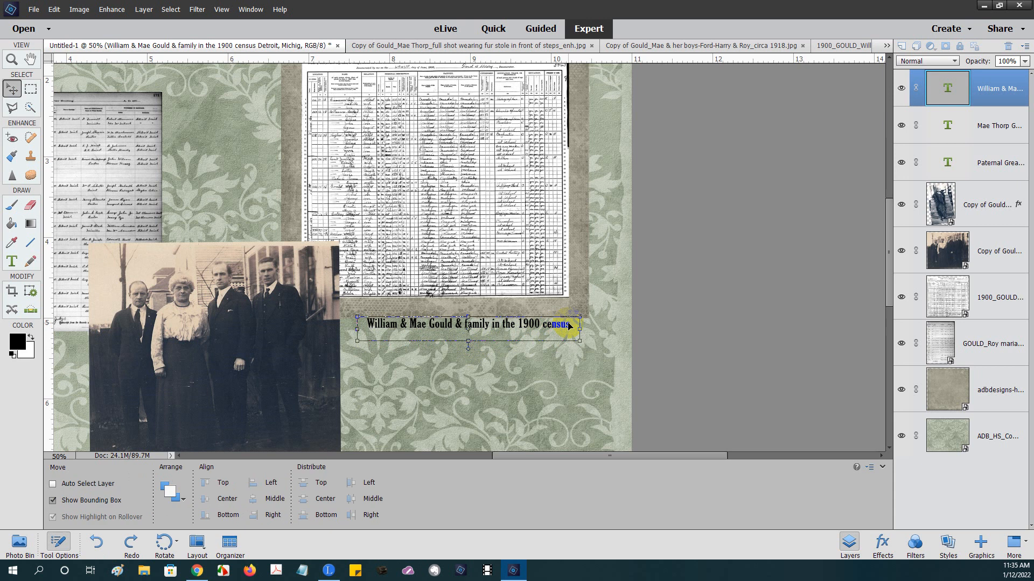
{"action": "double_click", "coordinate": [564, 325]}
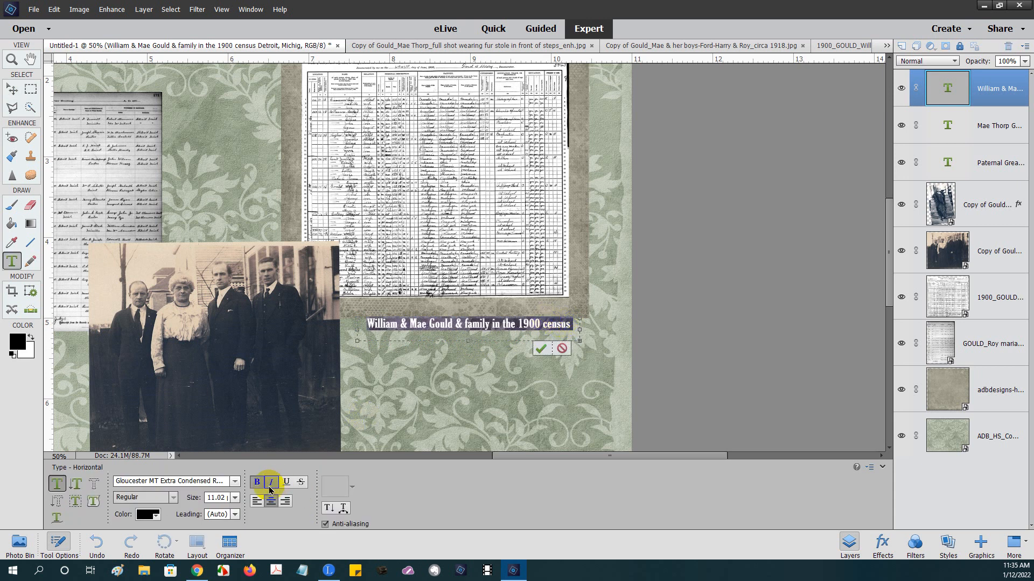
{"action": "left_click", "coordinate": [236, 498]}
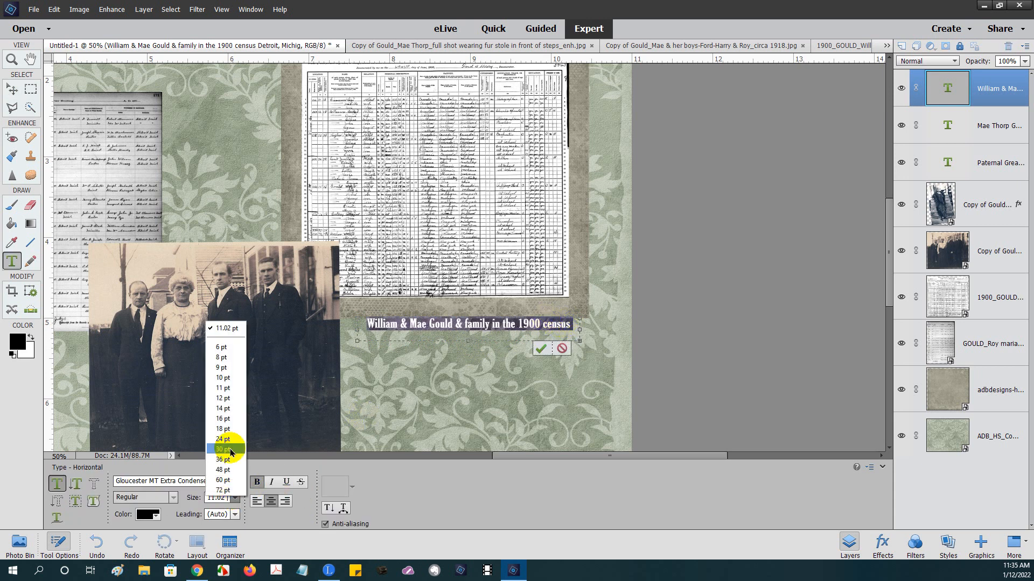
{"action": "left_click", "coordinate": [223, 377]}
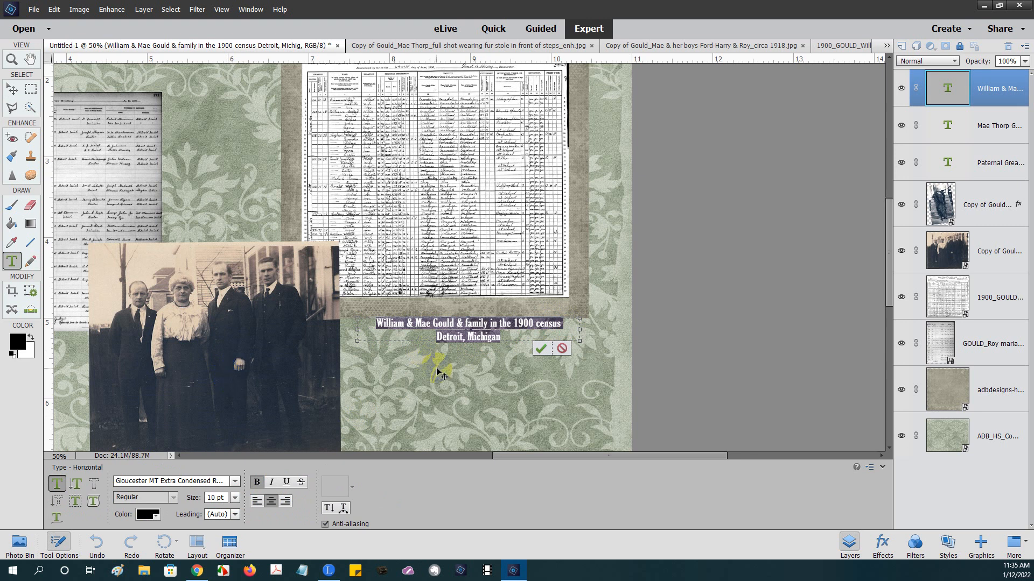
{"action": "left_click", "coordinate": [541, 350]}
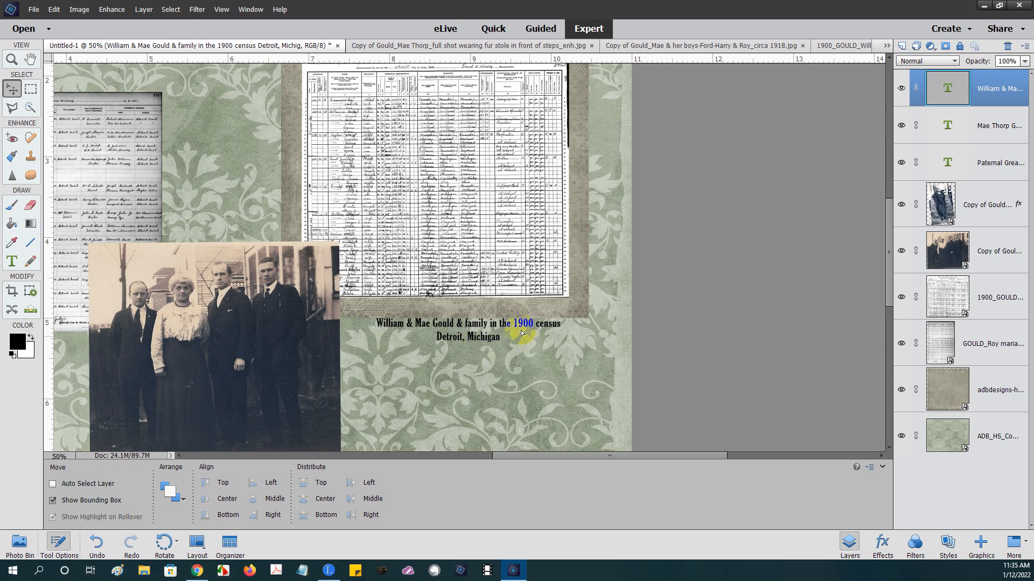
{"action": "left_click_drag", "start_coordinate": [516, 326], "coordinate": [498, 320]}
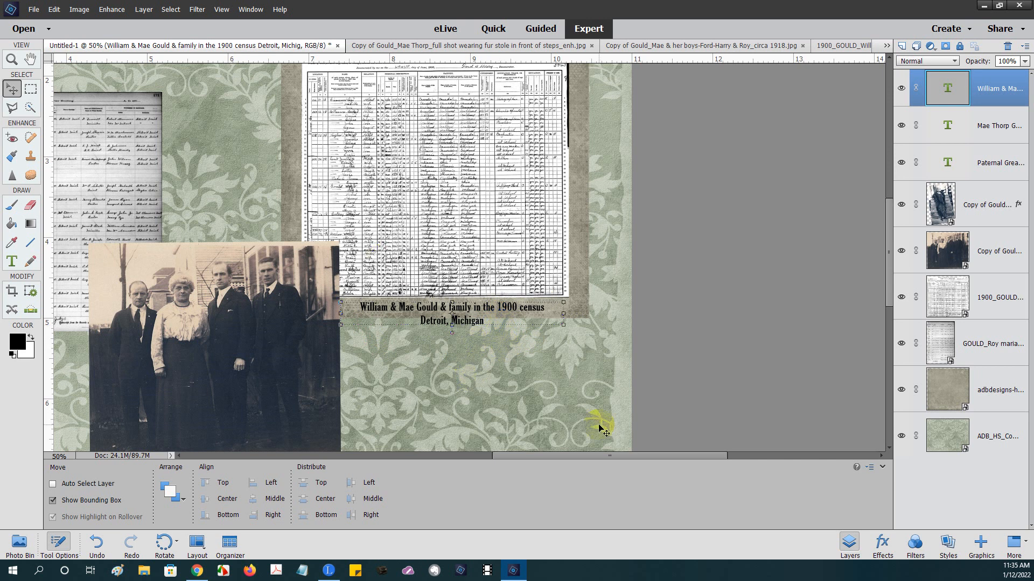
Select the group photo's layer and move the photo on its own slightly up and to the right.
{"action": "key", "text": "ctrl+0"}
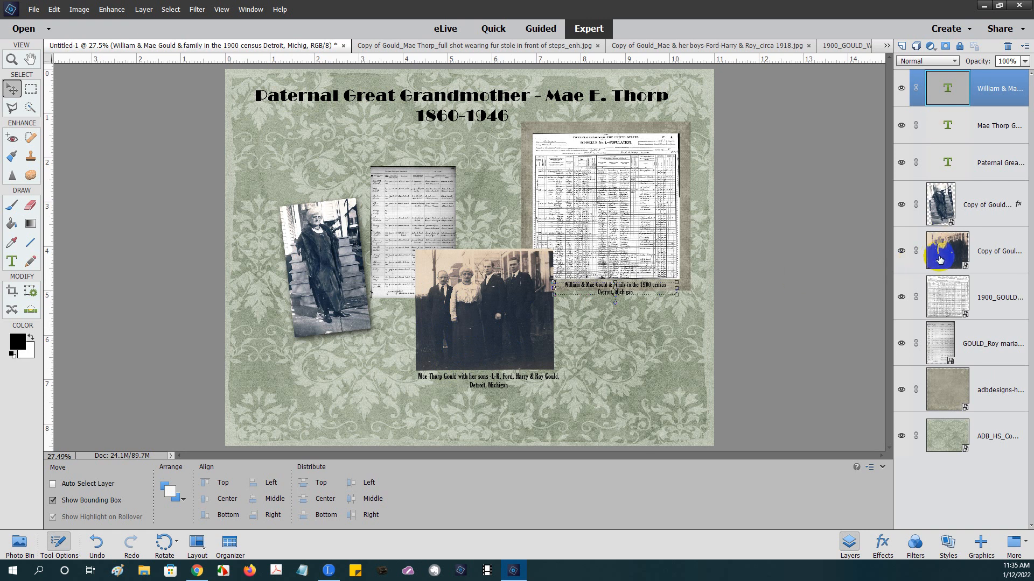
{"action": "left_click", "coordinate": [941, 256]}
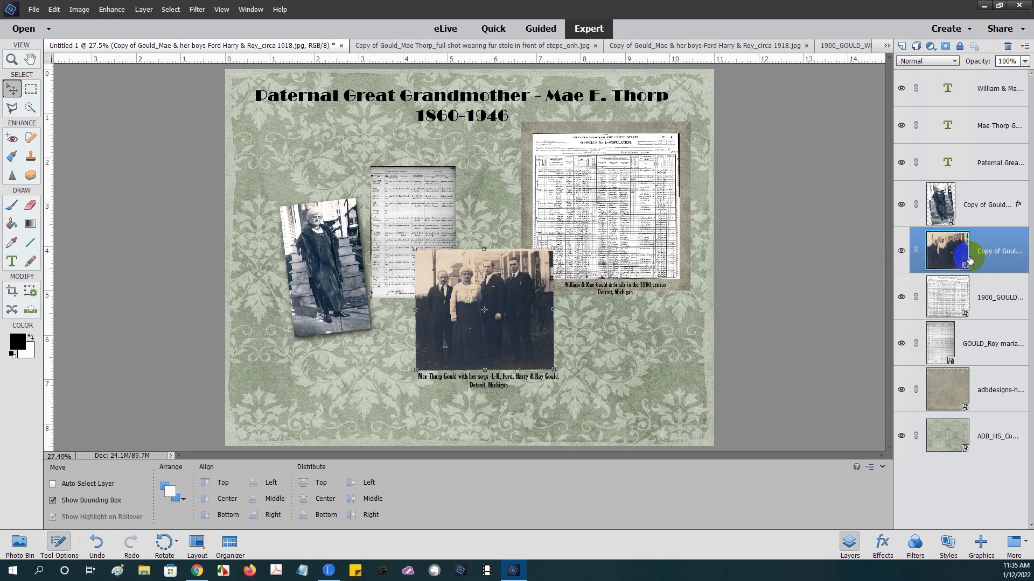
{"action": "mouse_move", "coordinate": [496, 299]}
{"action": "left_mouse_down"}
{"action": "mouse_move", "coordinate": [372, 290]}
{"action": "mouse_move", "coordinate": [462, 294]}
{"action": "mouse_move", "coordinate": [593, 323]}
{"action": "mouse_move", "coordinate": [558, 270]}
{"action": "mouse_move", "coordinate": [399, 296]}
{"action": "mouse_move", "coordinate": [591, 283]}
{"action": "mouse_move", "coordinate": [489, 266]}
{"action": "mouse_move", "coordinate": [506, 303]}
{"action": "left_mouse_up"}
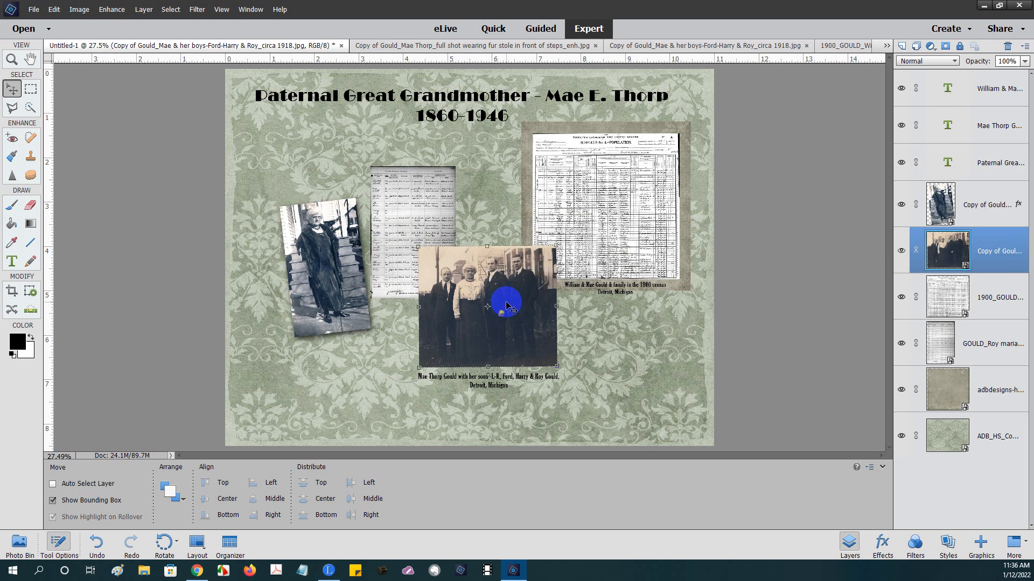
{"action": "left_click", "coordinate": [955, 267]}
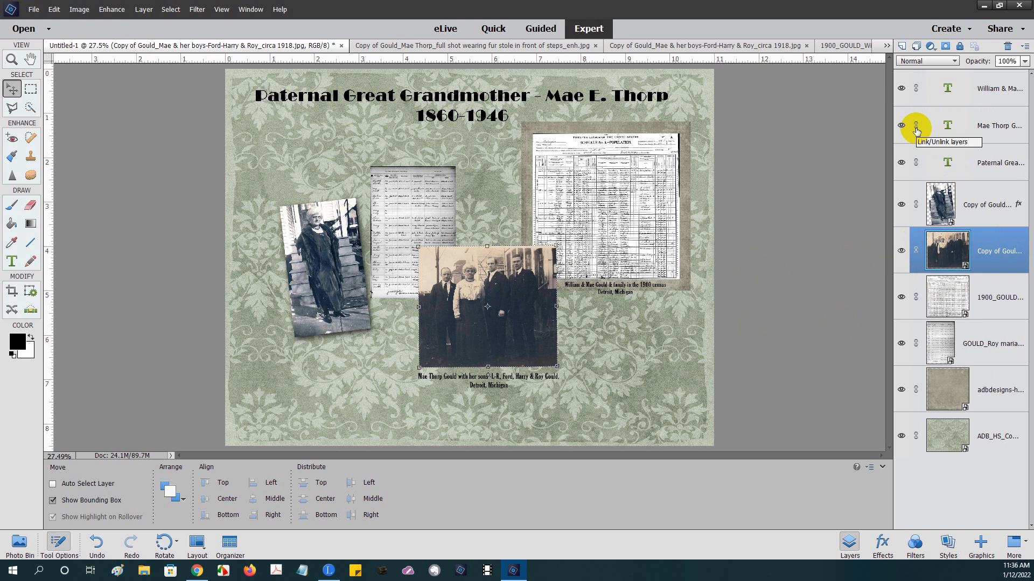
Link the group photo's layer with its caption layer and move both together down and to the left on the page.
{"action": "left_click", "coordinate": [916, 127]}
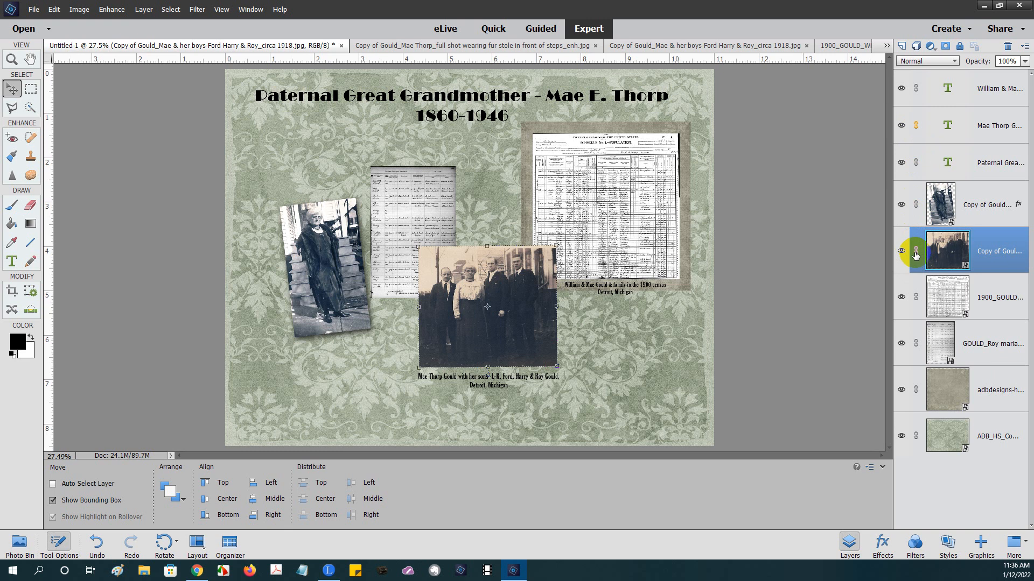
{"action": "left_click", "coordinate": [916, 255]}
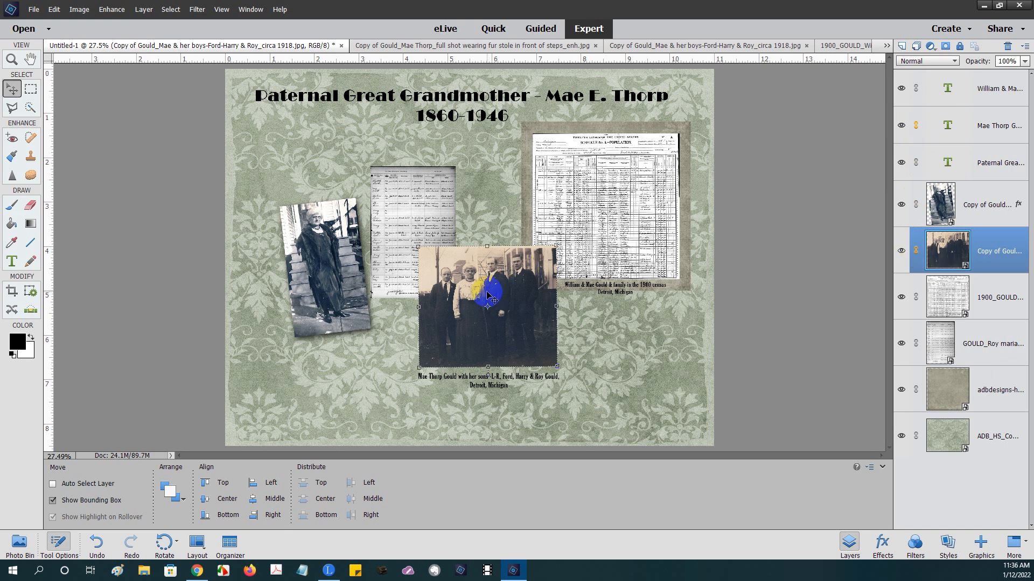
{"action": "mouse_move", "coordinate": [487, 295]}
{"action": "left_mouse_down"}
{"action": "mouse_move", "coordinate": [508, 282]}
{"action": "mouse_move", "coordinate": [591, 281]}
{"action": "mouse_move", "coordinate": [541, 317]}
{"action": "mouse_move", "coordinate": [459, 308]}
{"action": "mouse_move", "coordinate": [415, 236]}
{"action": "mouse_move", "coordinate": [348, 205]}
{"action": "mouse_move", "coordinate": [514, 161]}
{"action": "mouse_move", "coordinate": [627, 248]}
{"action": "mouse_move", "coordinate": [565, 331]}
{"action": "mouse_move", "coordinate": [460, 308]}
{"action": "mouse_move", "coordinate": [485, 314]}
{"action": "mouse_move", "coordinate": [486, 301]}
{"action": "mouse_move", "coordinate": [488, 313]}
{"action": "left_mouse_up"}
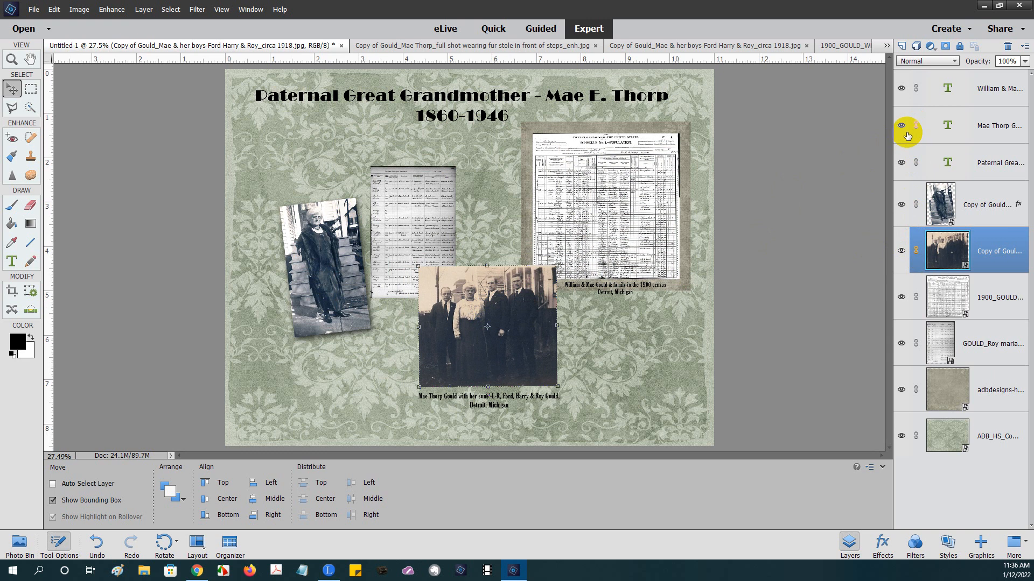
{"action": "left_click", "coordinate": [914, 127]}
{"action": "left_click_drag", "start_coordinate": [500, 313], "coordinate": [474, 323]}
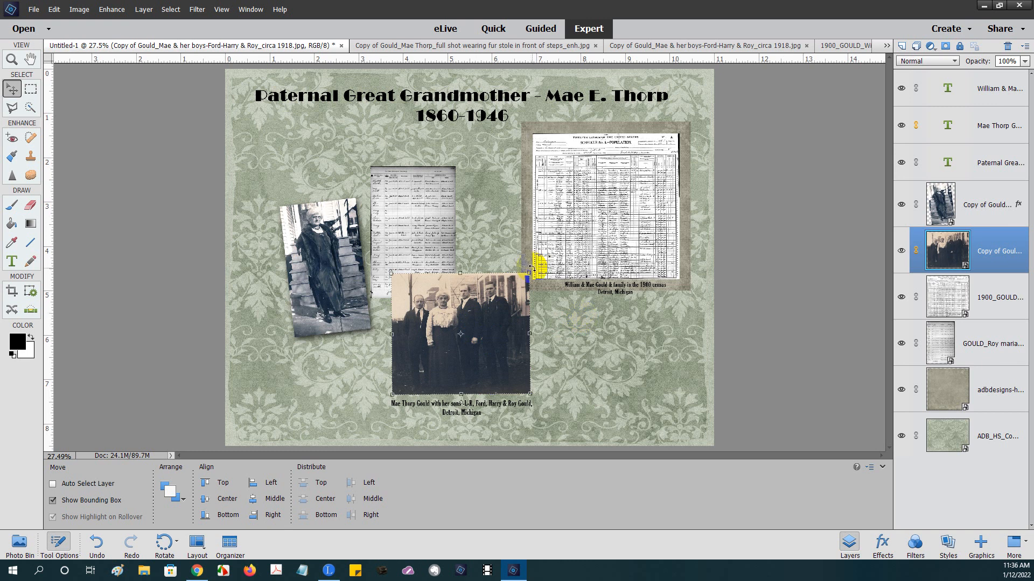
Rotate the linked group photo and caption together very slightly.
{"action": "left_click_drag", "start_coordinate": [532, 268], "coordinate": [553, 248]}
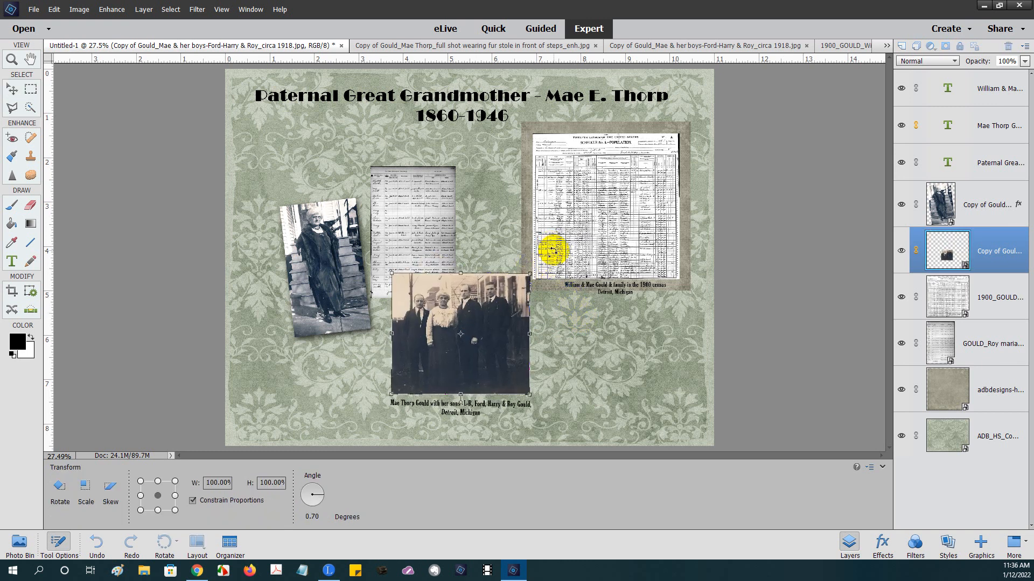
{"action": "left_click", "coordinate": [491, 403]}
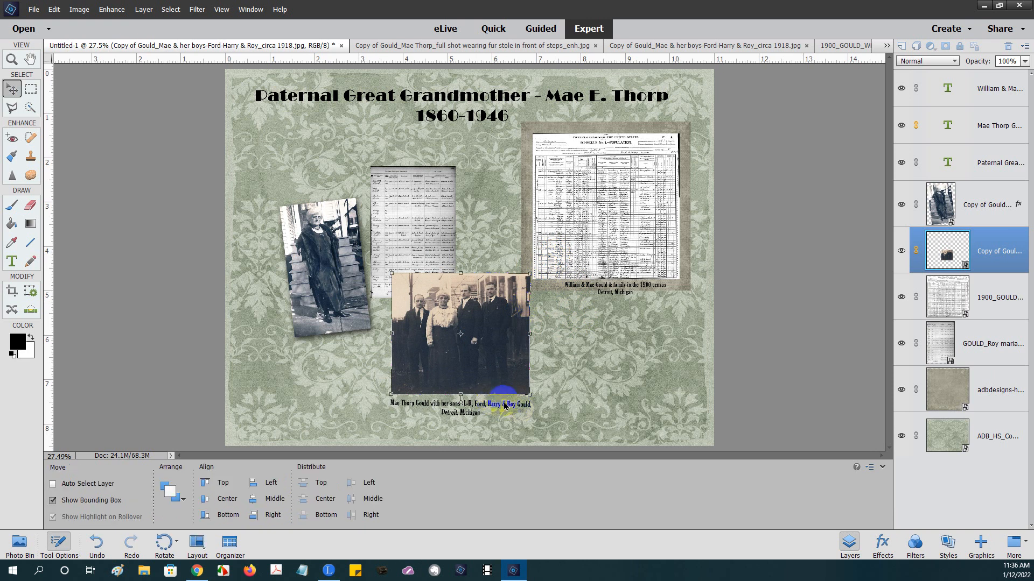